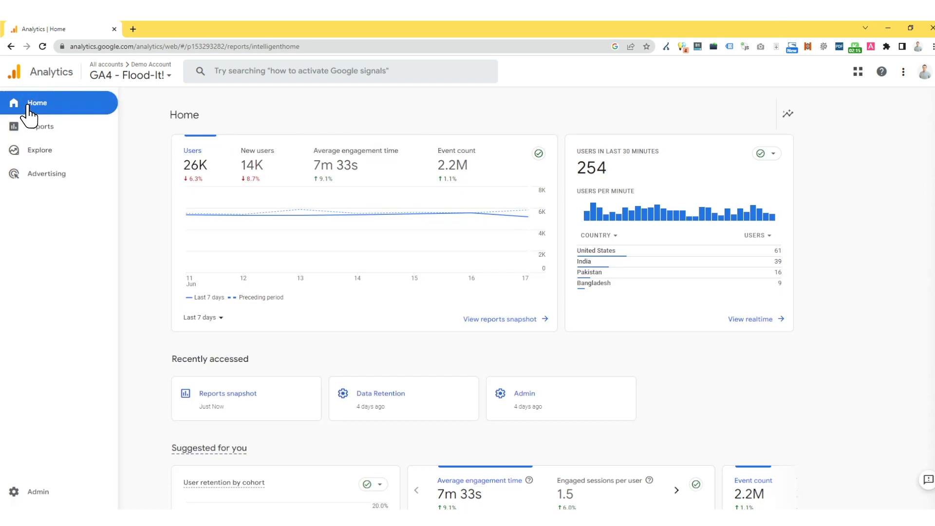
Open the Life cycle Acquisition overview in Reports and review its user and session summary cards.
{"action": "left_click", "coordinate": [28, 132]}
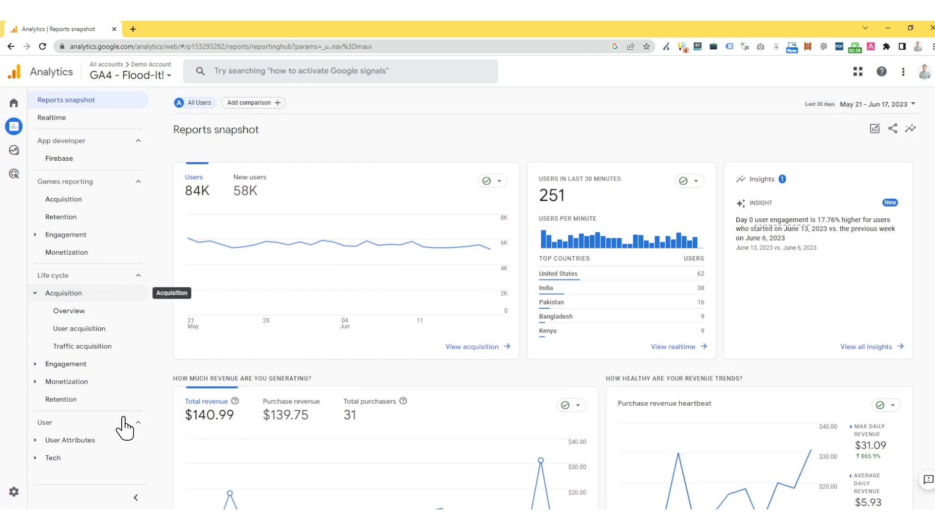
{"action": "left_click", "coordinate": [138, 504]}
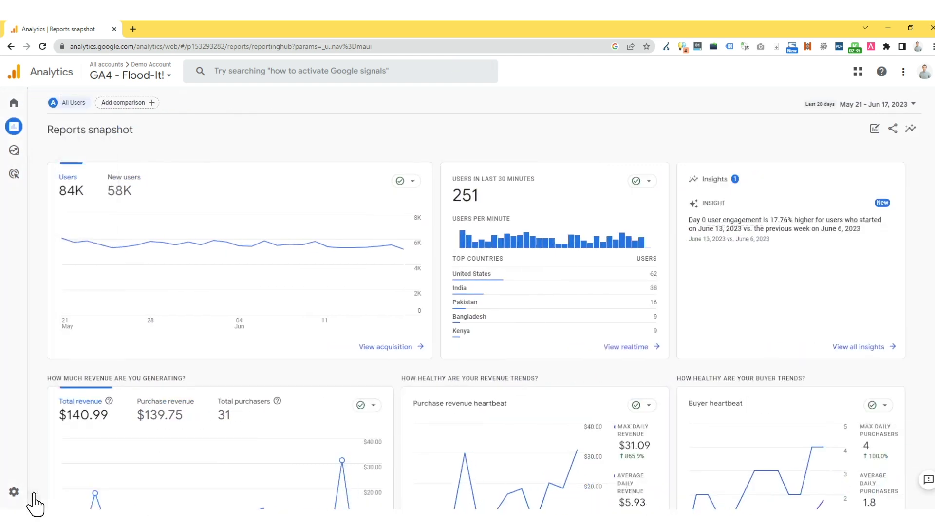
{"action": "left_click", "coordinate": [34, 496]}
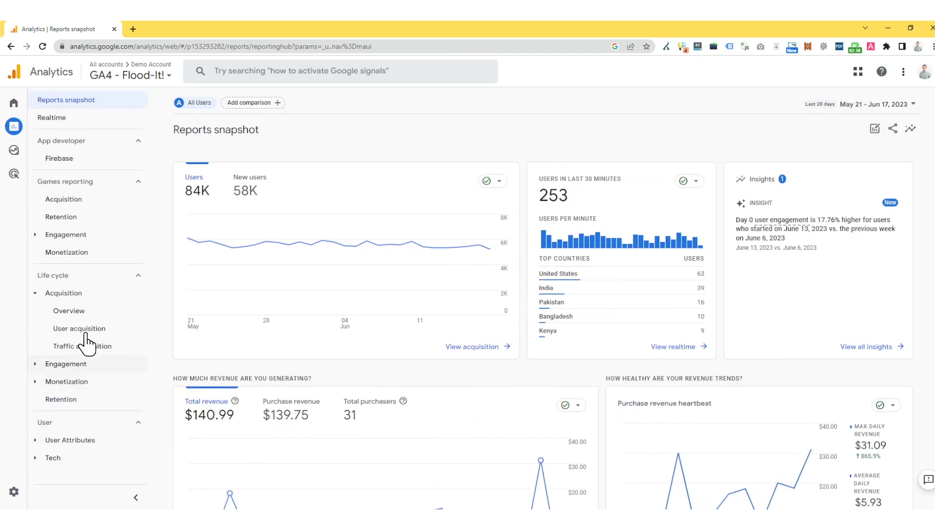
{"action": "left_click", "coordinate": [97, 312]}
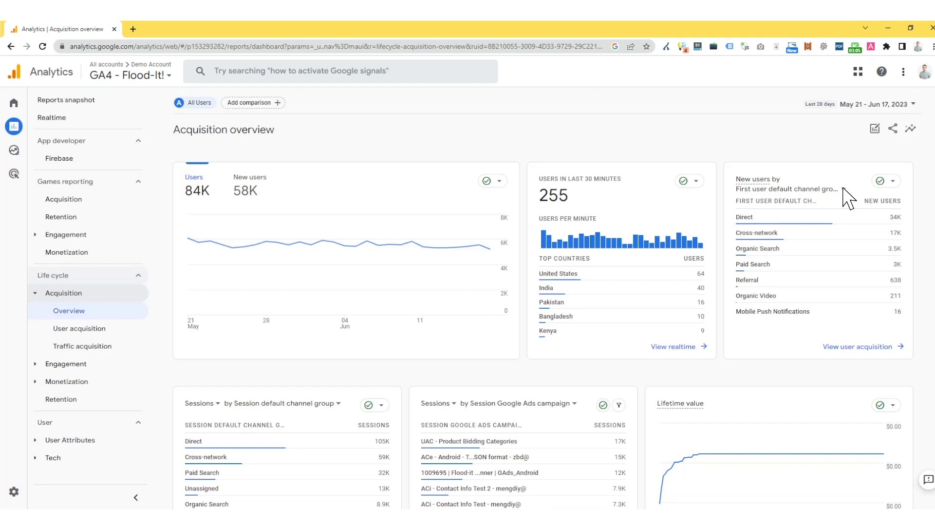
{"action": "scroll", "coordinate": [848, 197], "scroll_direction": "down", "scroll_amount": 3}
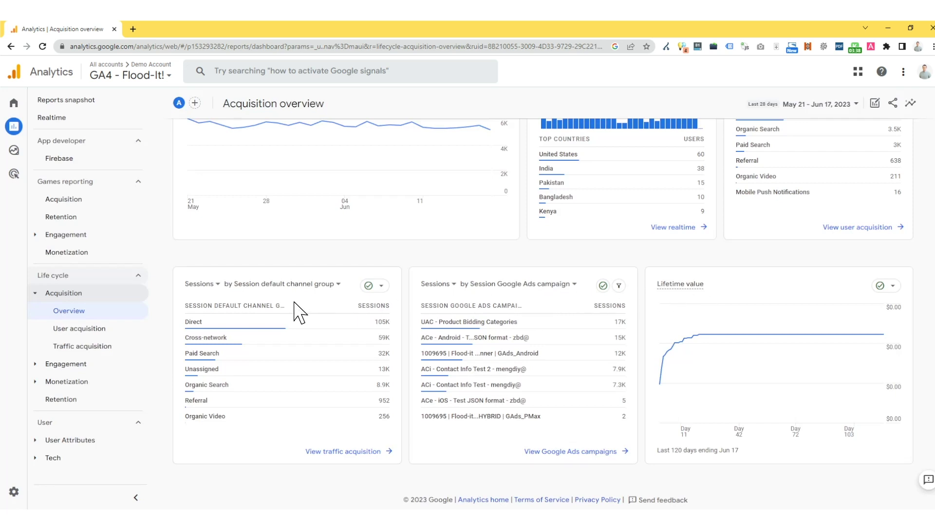
Open the User acquisition report and examine its charts and the table by first user default channel group.
{"action": "left_click", "coordinate": [133, 334]}
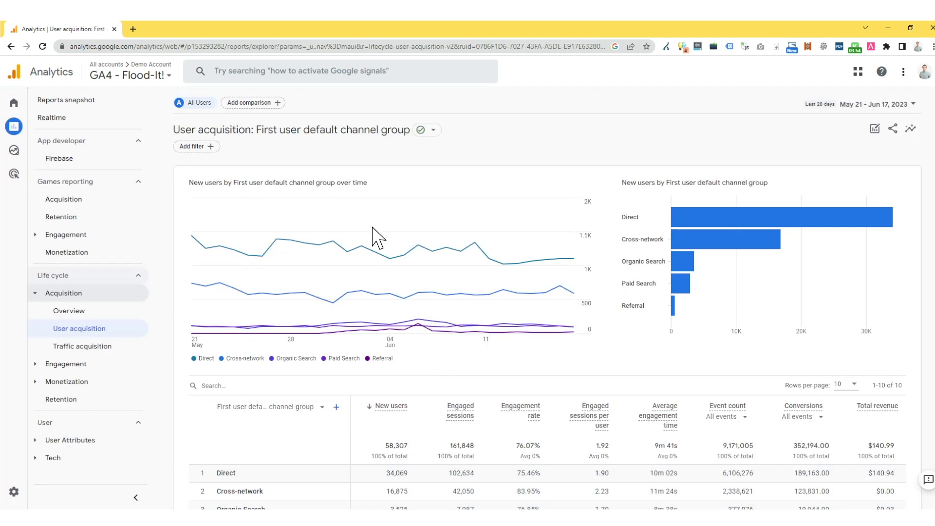
{"action": "mouse_move", "coordinate": [366, 341]}
{"action": "scroll", "coordinate": [560, 241], "scroll_direction": "down", "scroll_amount": 4}
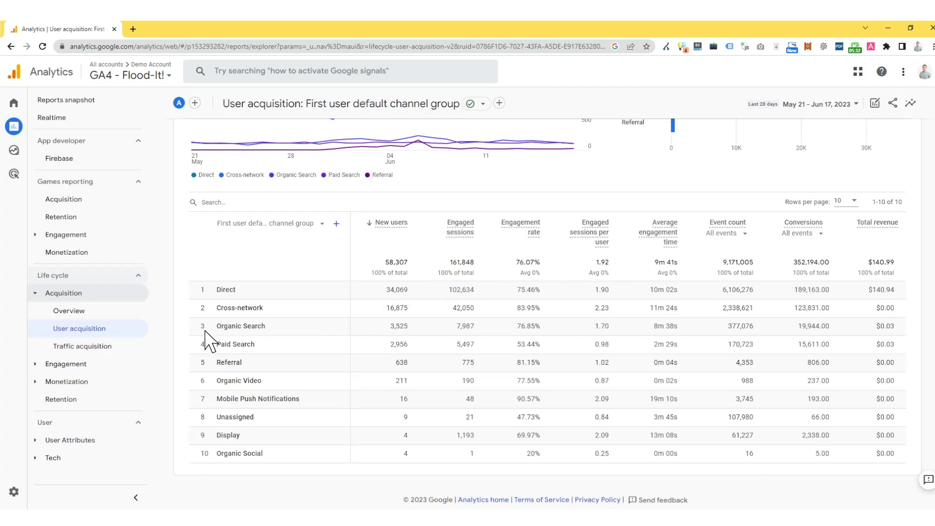
Open the Traffic acquisition report and examine its session default channel group table and charts.
{"action": "left_click", "coordinate": [131, 357]}
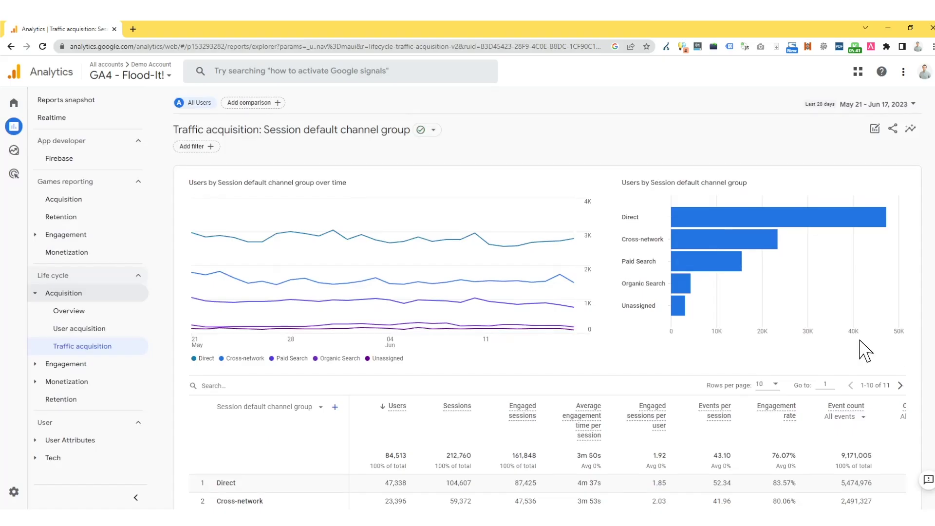
{"action": "scroll", "coordinate": [867, 346], "scroll_direction": "down", "scroll_amount": 4}
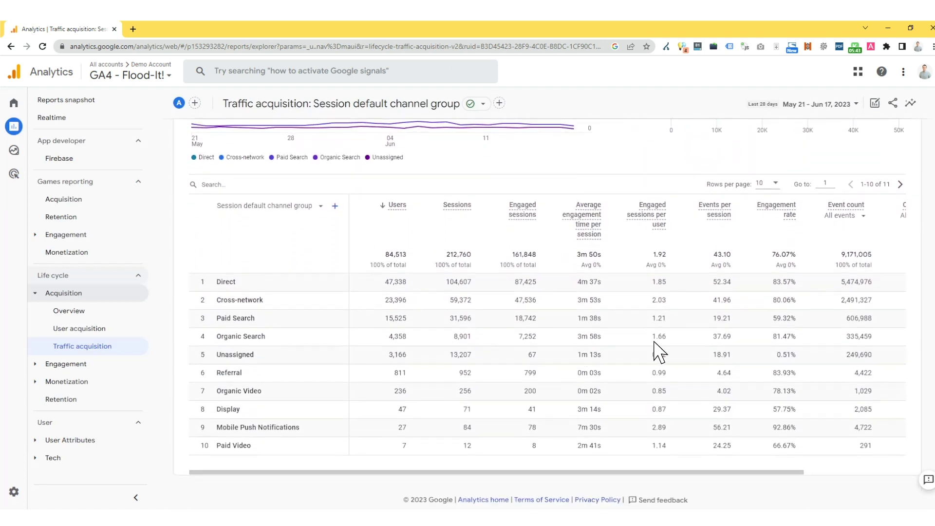
{"action": "mouse_move", "coordinate": [476, 259]}
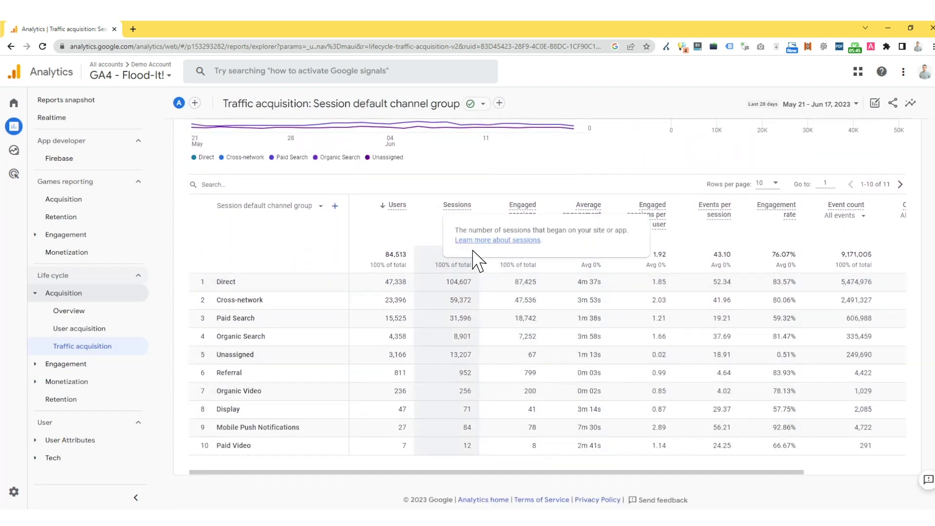
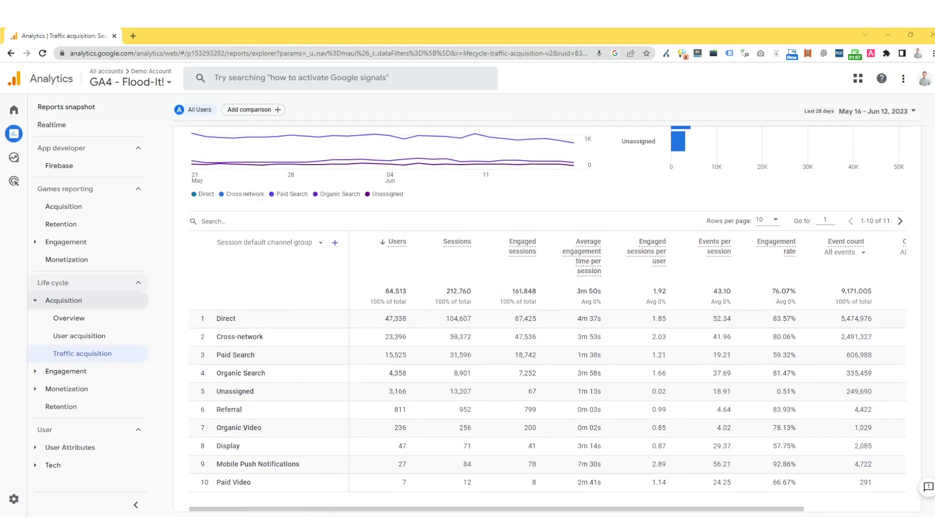
{"action": "scroll", "coordinate": [546, 321], "scroll_direction": "up", "scroll_amount": 4}
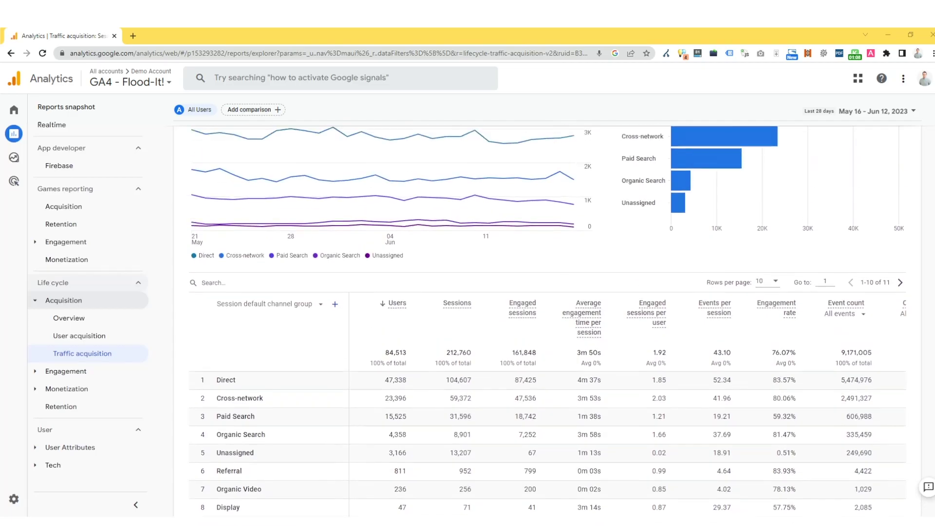
{"action": "scroll", "coordinate": [547, 321], "scroll_direction": "up", "scroll_amount": 3}
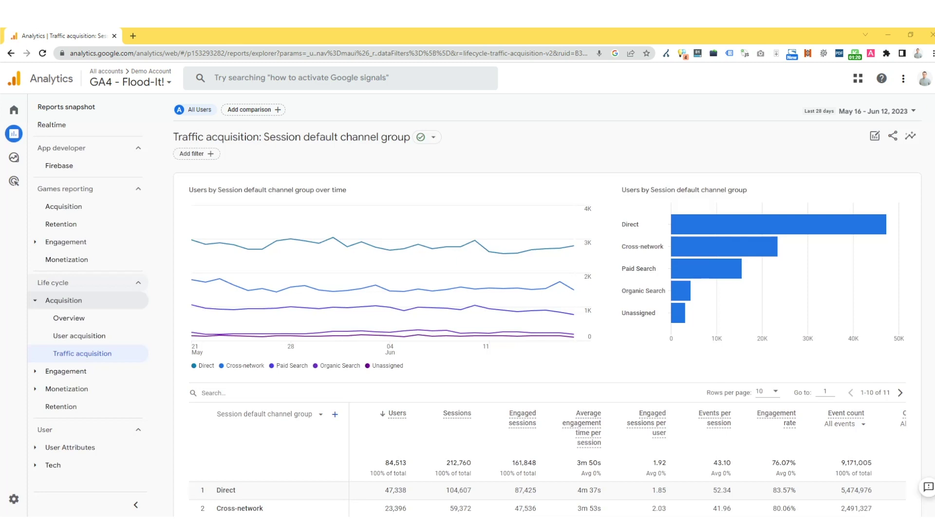
Filter the Traffic acquisition report to include only the Browser dimension value Chrome.
{"action": "left_click", "coordinate": [210, 154]}
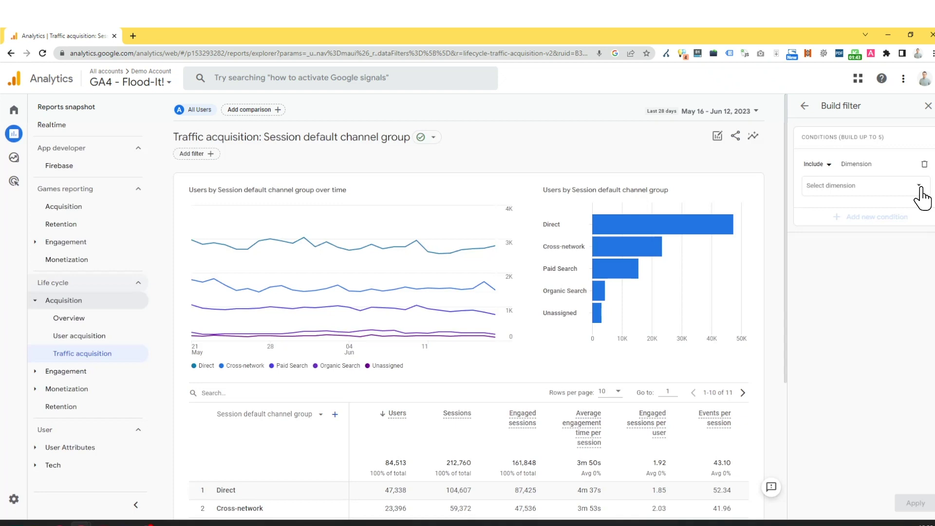
{"action": "left_click", "coordinate": [921, 186]}
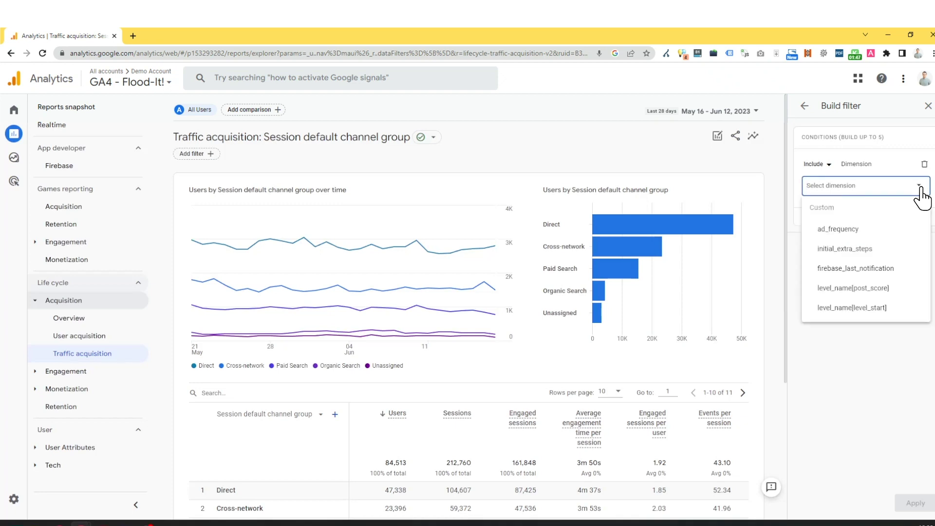
{"action": "scroll", "coordinate": [865, 258], "scroll_direction": "down", "scroll_amount": 1}
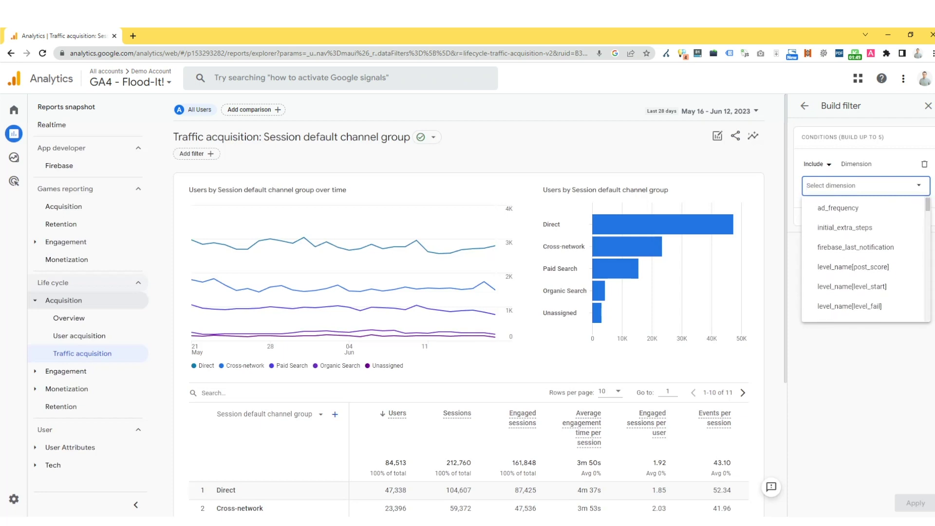
{"action": "scroll", "coordinate": [865, 259], "scroll_direction": "down", "scroll_amount": 5}
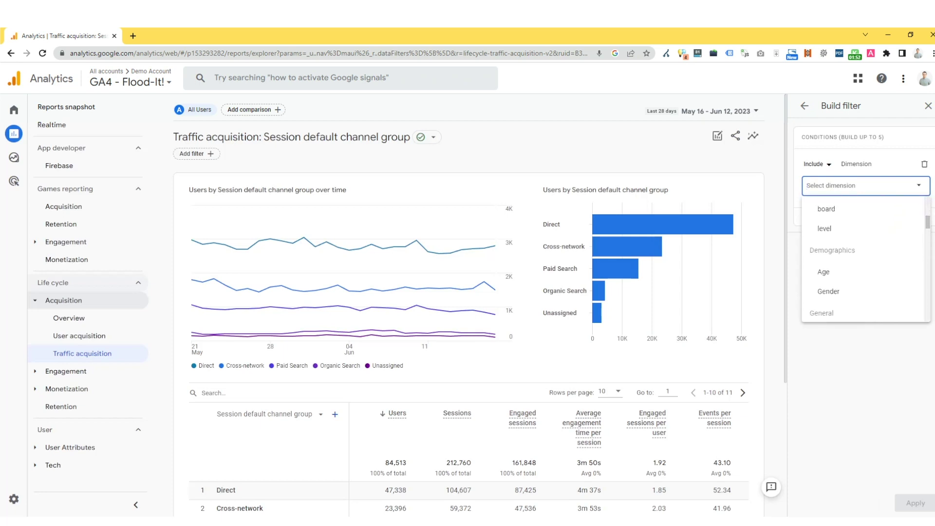
{"action": "scroll", "coordinate": [865, 259], "scroll_direction": "down", "scroll_amount": 5}
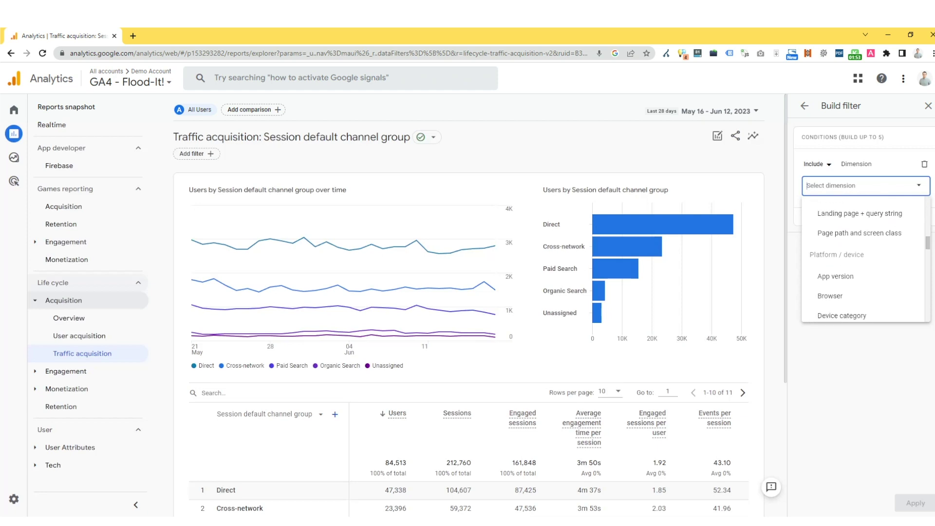
{"action": "scroll", "coordinate": [828, 265], "scroll_direction": "down", "scroll_amount": 1}
{"action": "left_click", "coordinate": [829, 266]}
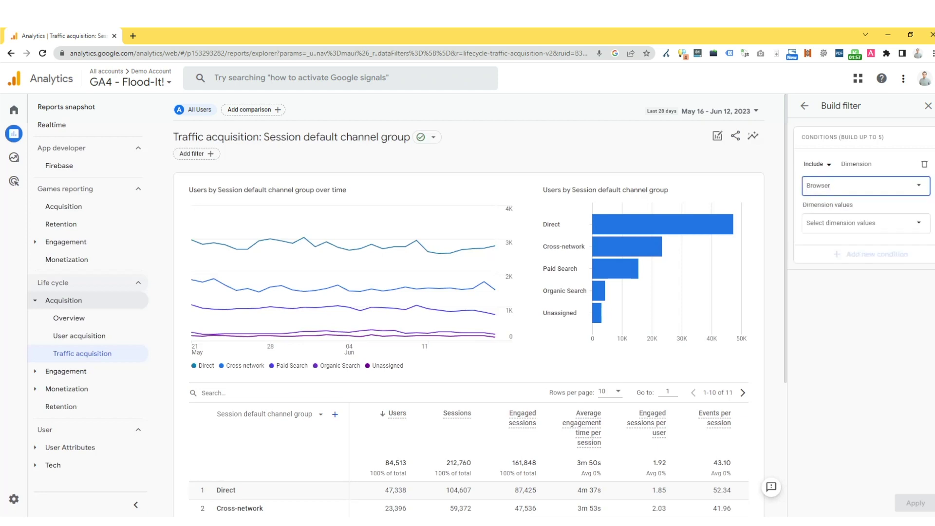
{"action": "left_click", "coordinate": [919, 224]}
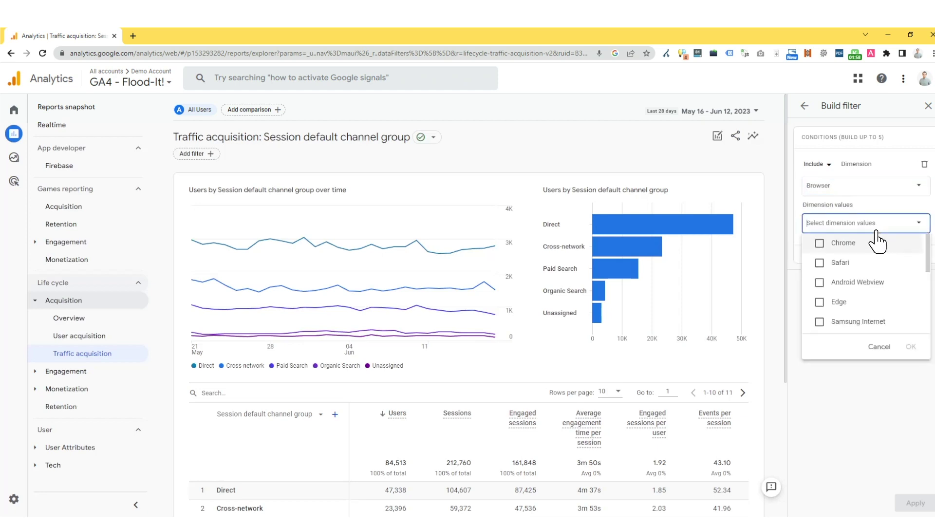
{"action": "left_click", "coordinate": [819, 242]}
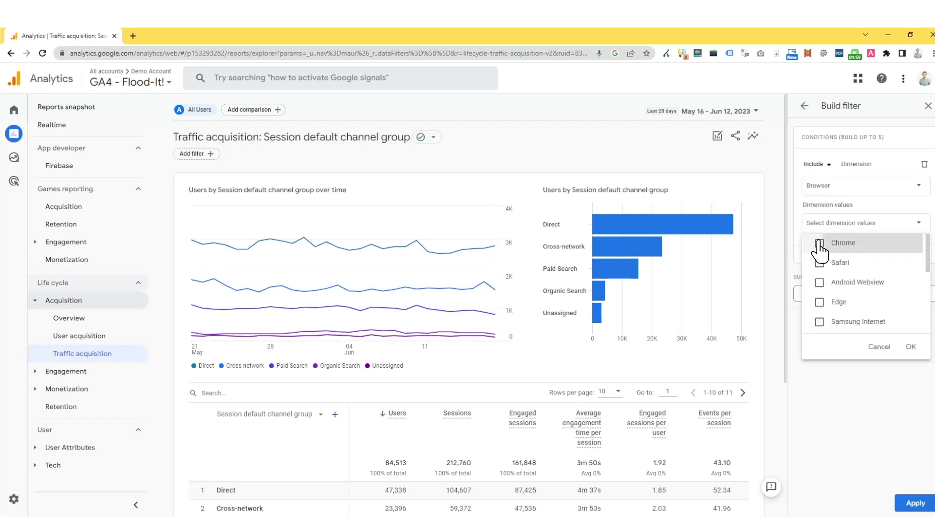
{"action": "left_click", "coordinate": [911, 347]}
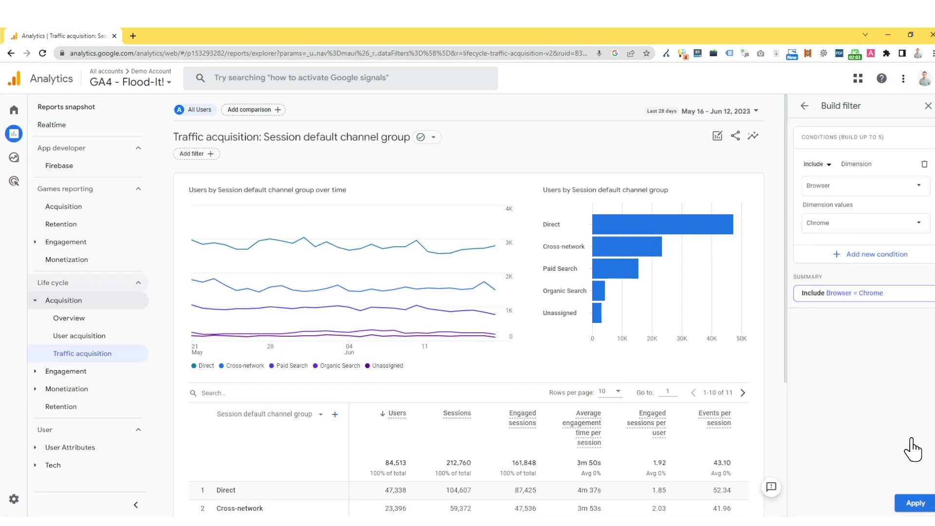
{"action": "left_click", "coordinate": [913, 505]}
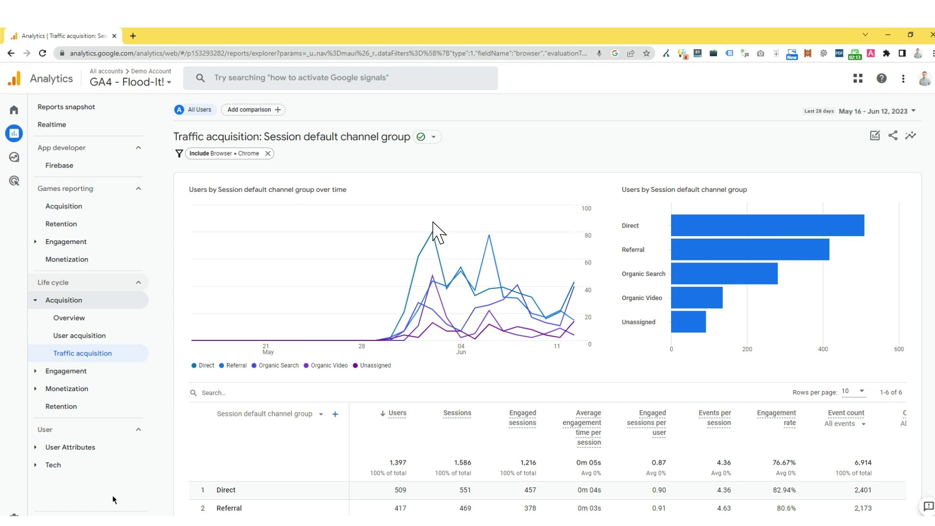
Remove the Browser = Chrome filter from the Traffic acquisition report.
{"action": "mouse_move", "coordinate": [432, 229]}
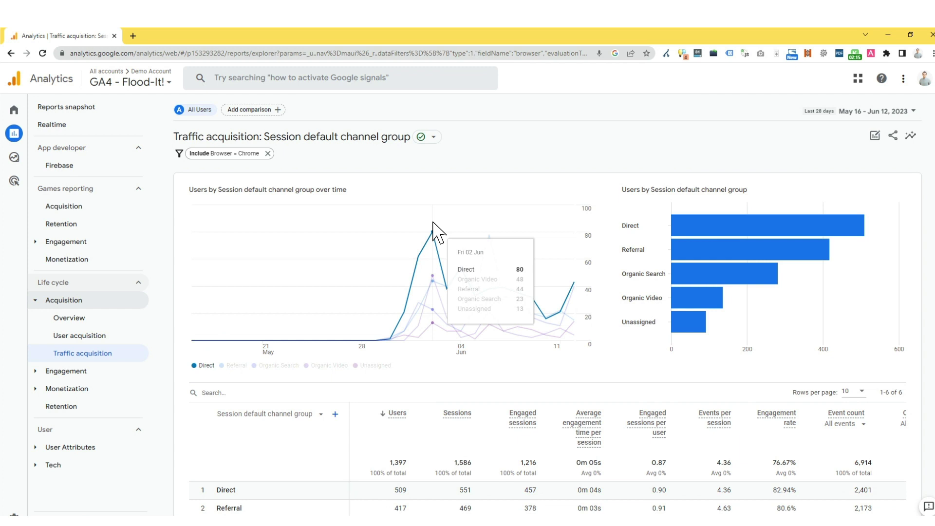
{"action": "left_click", "coordinate": [267, 154]}
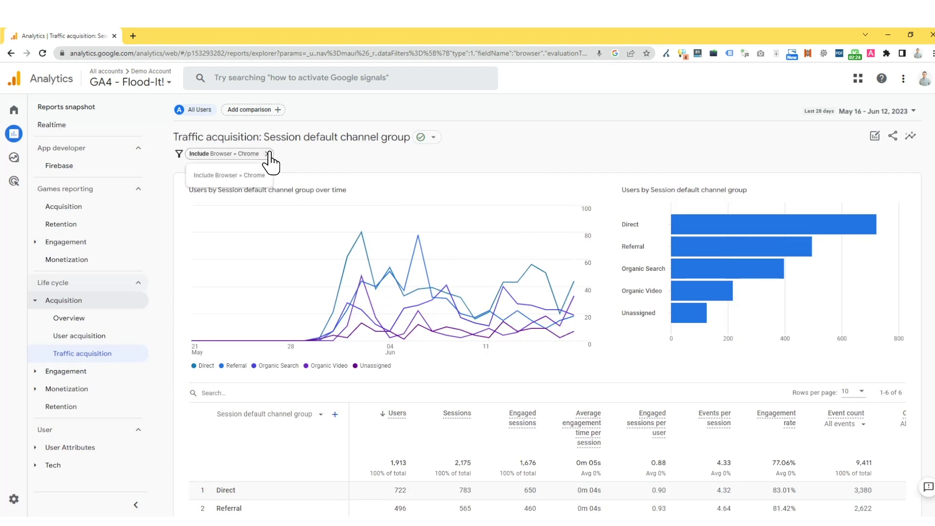
{"action": "left_click", "coordinate": [268, 153]}
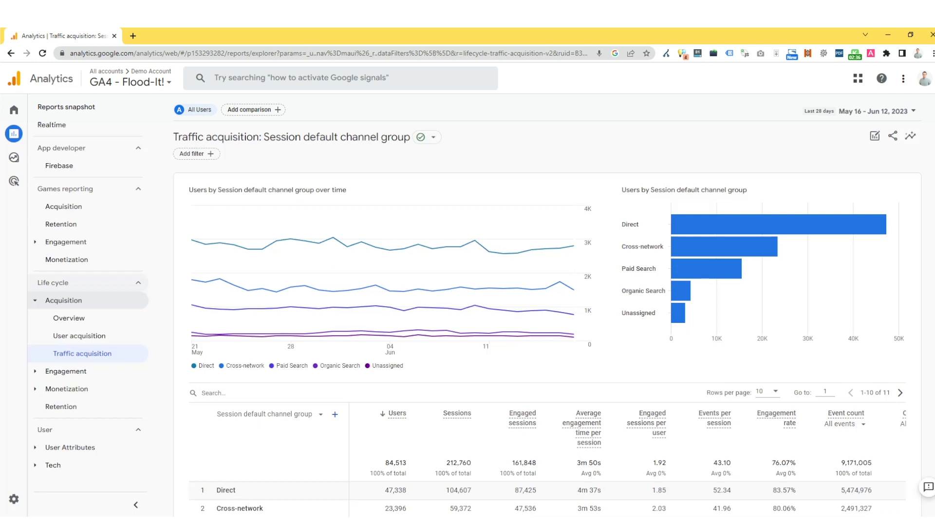
Filter the Traffic acquisition report to include only the Country dimension value United States.
{"action": "left_click", "coordinate": [211, 154]}
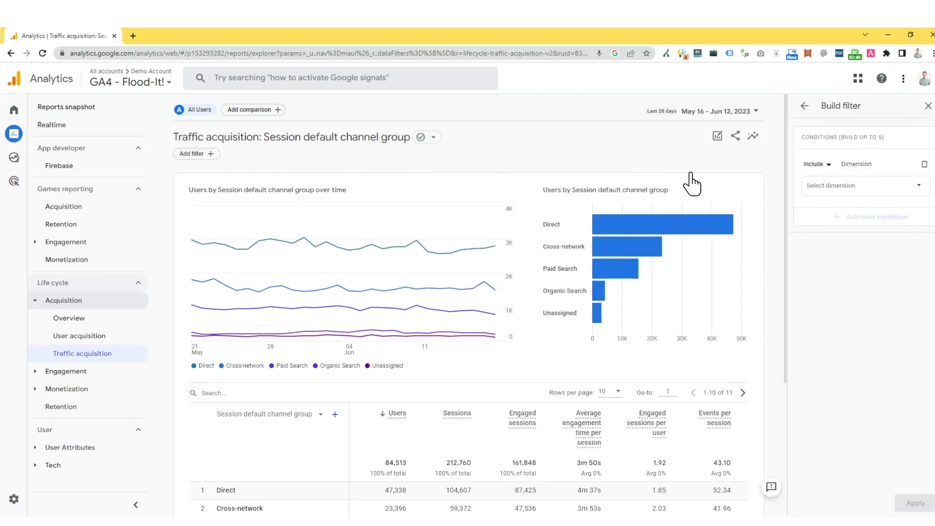
{"action": "left_click", "coordinate": [921, 190]}
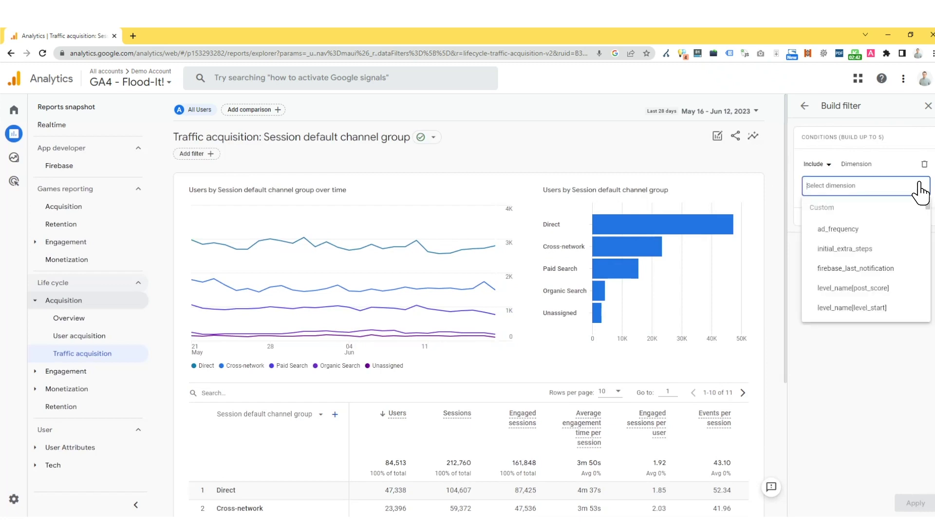
{"action": "type", "text": "coun"}
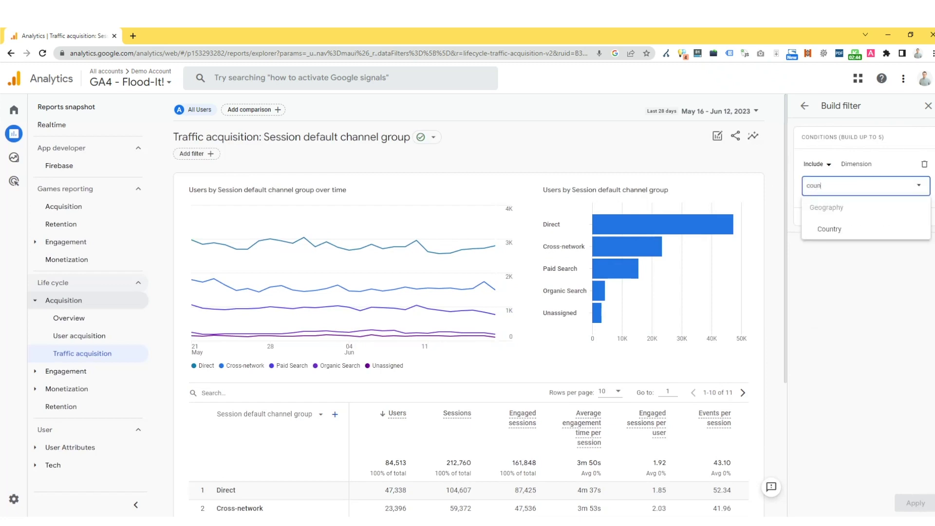
{"action": "left_click", "coordinate": [920, 229]}
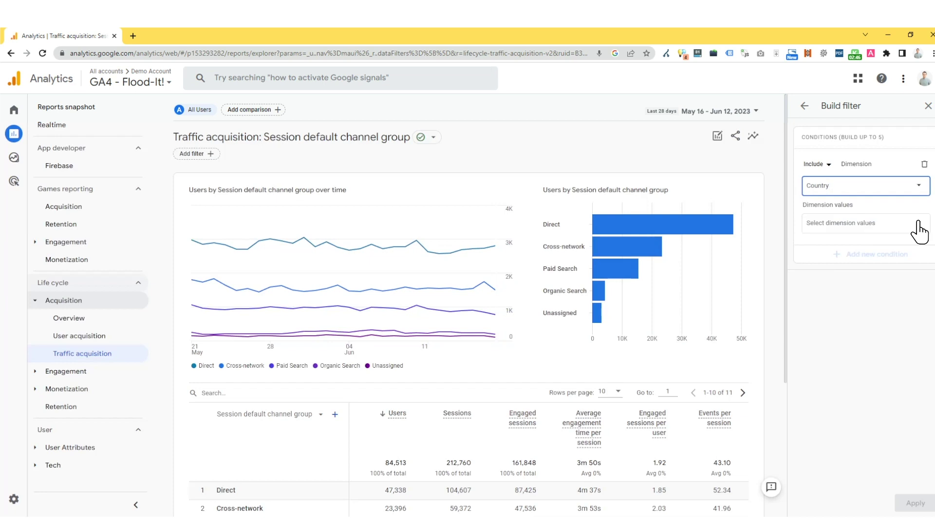
{"action": "left_click", "coordinate": [921, 229]}
{"action": "left_click", "coordinate": [820, 242]}
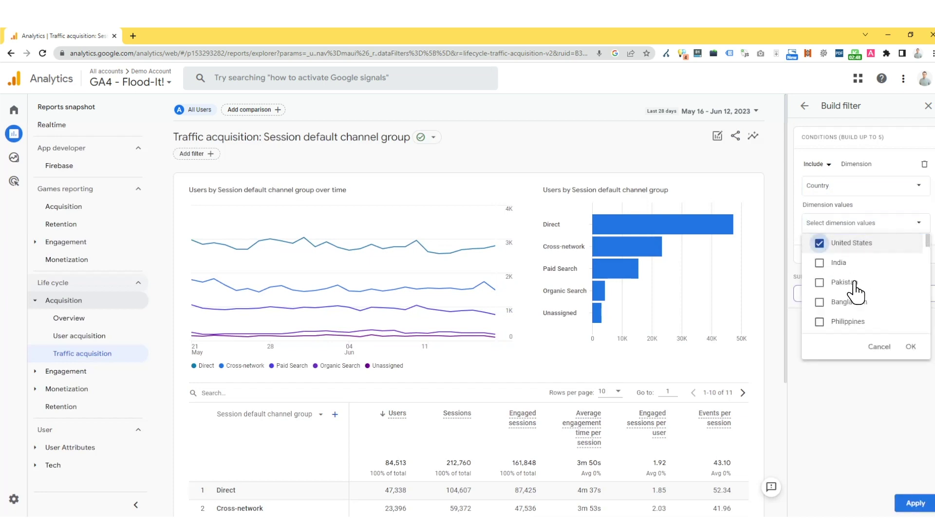
{"action": "left_click", "coordinate": [911, 347]}
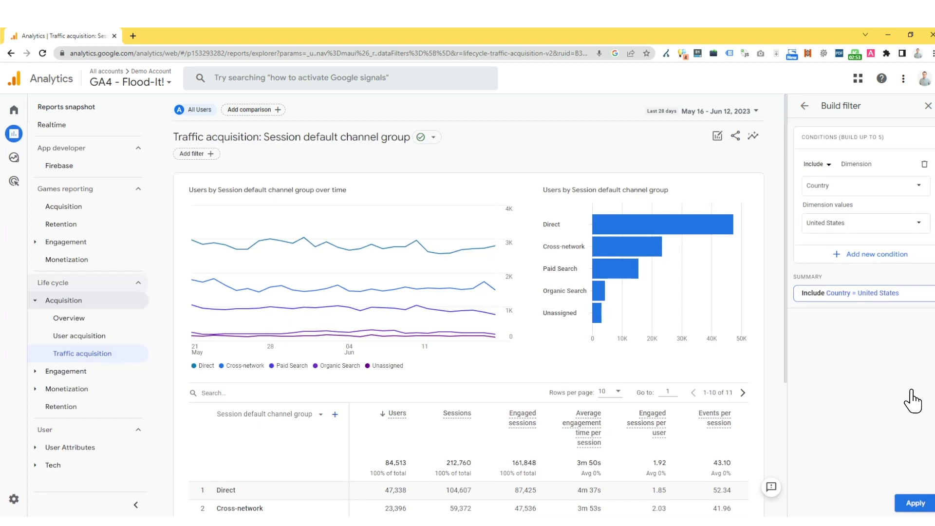
{"action": "left_click", "coordinate": [915, 504]}
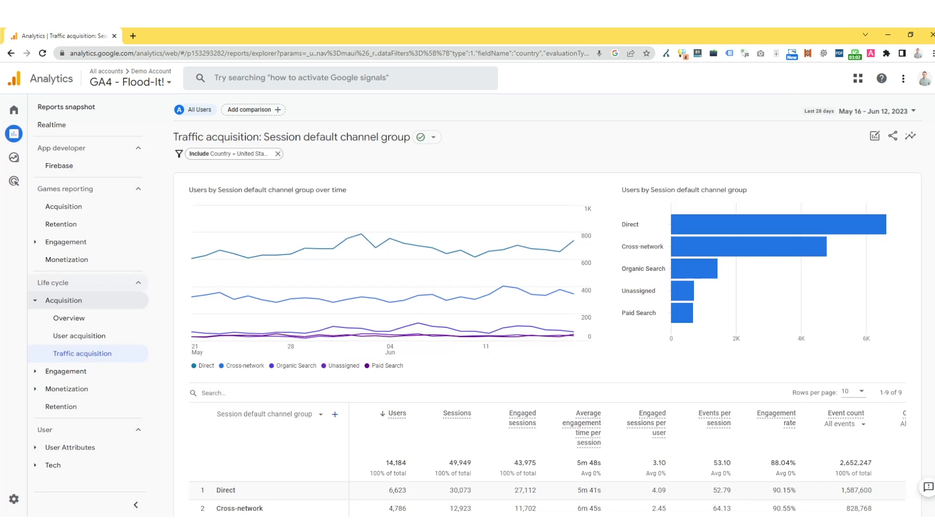
Change the report filter's condition to include only the City dimension value New York and apply it.
{"action": "left_click", "coordinate": [270, 154]}
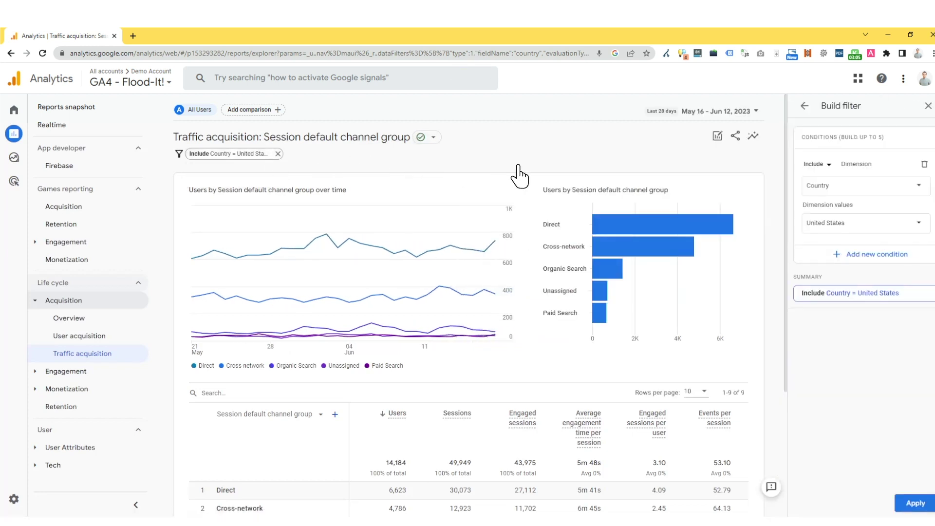
{"action": "left_click", "coordinate": [921, 184]}
{"action": "type", "text": "city"}
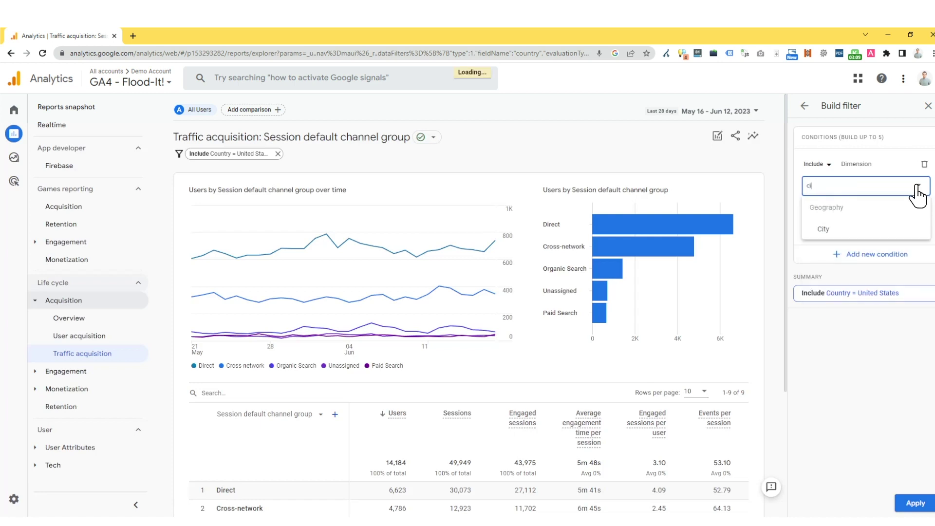
{"action": "left_click", "coordinate": [917, 225]}
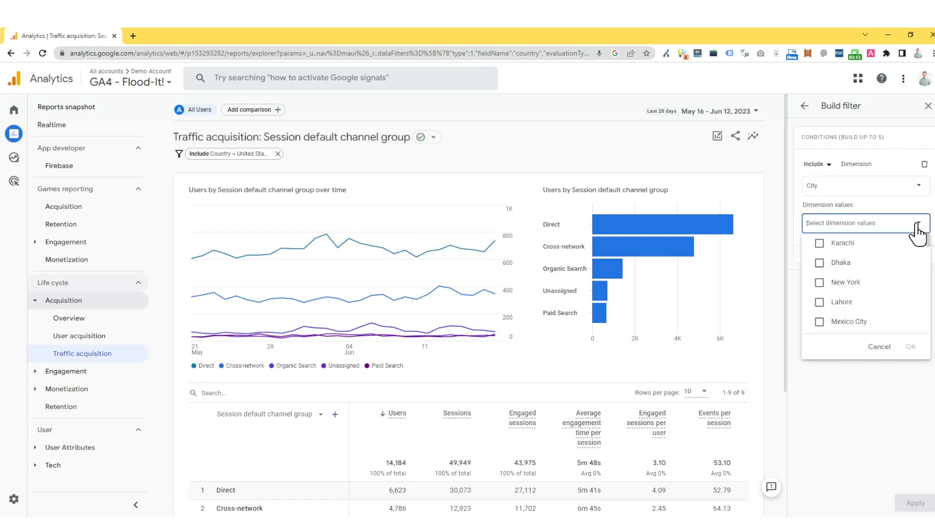
{"action": "left_click", "coordinate": [820, 283]}
{"action": "left_click", "coordinate": [911, 347]}
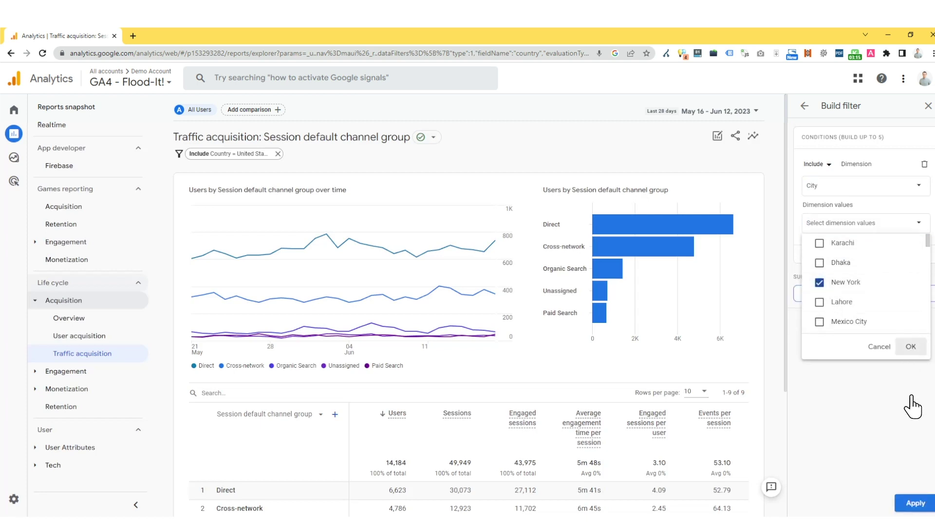
{"action": "left_click", "coordinate": [912, 503]}
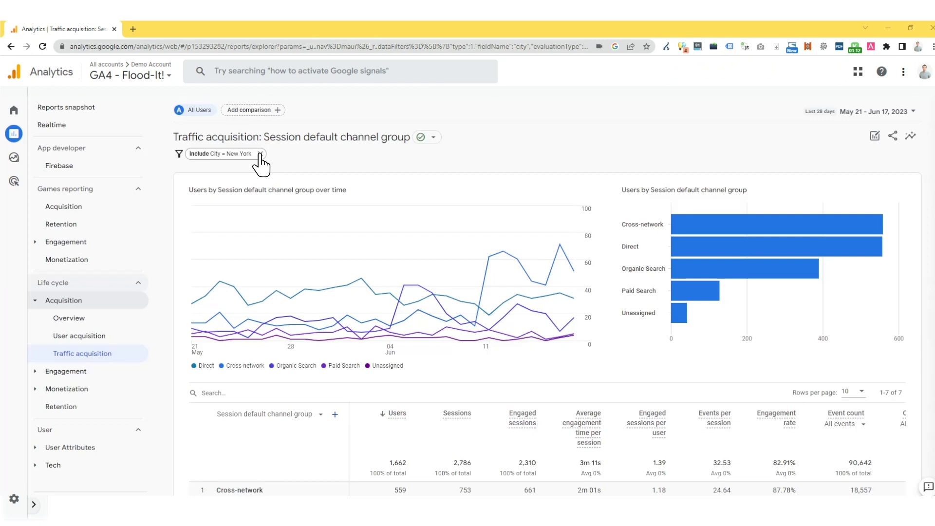
Remove the City filter from the Traffic acquisition report and examine the unfiltered session default channel group table.
{"action": "left_click", "coordinate": [259, 154]}
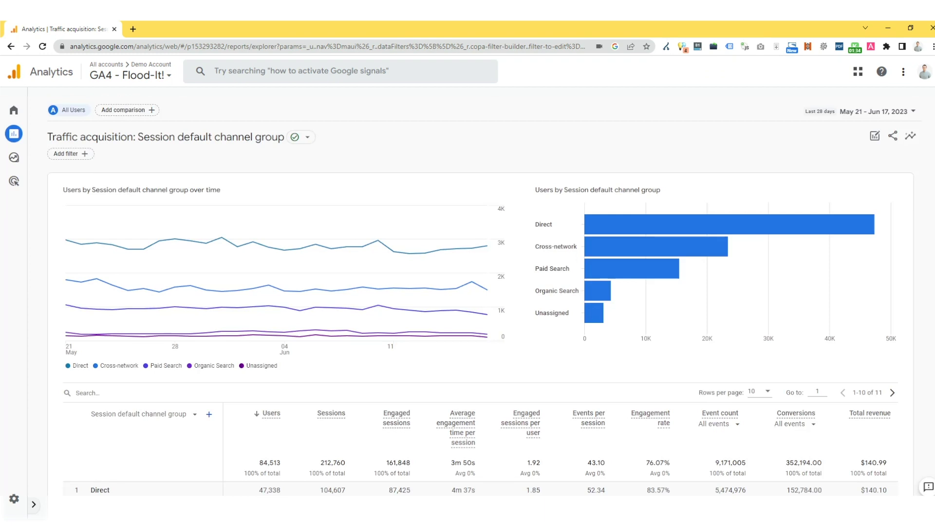
{"action": "scroll", "coordinate": [481, 326], "scroll_direction": "down", "scroll_amount": 2}
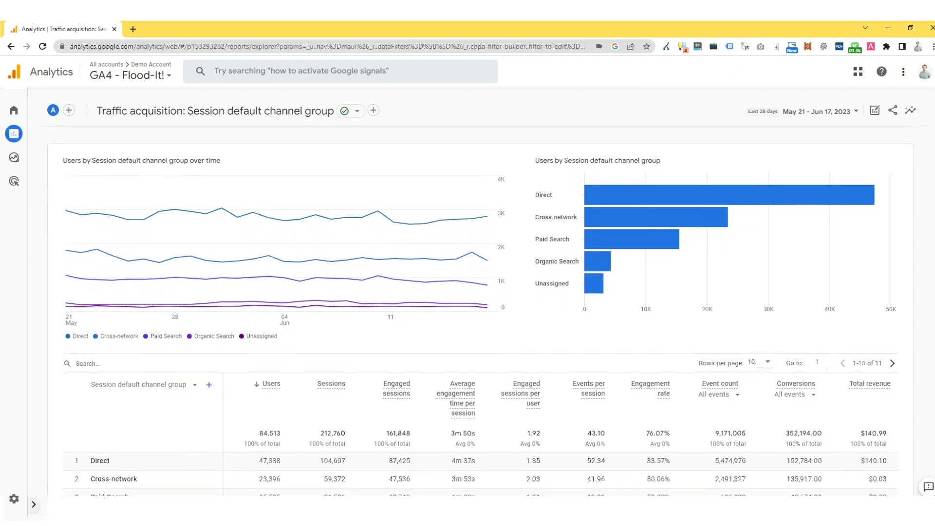
{"action": "scroll", "coordinate": [481, 326], "scroll_direction": "down", "scroll_amount": 2}
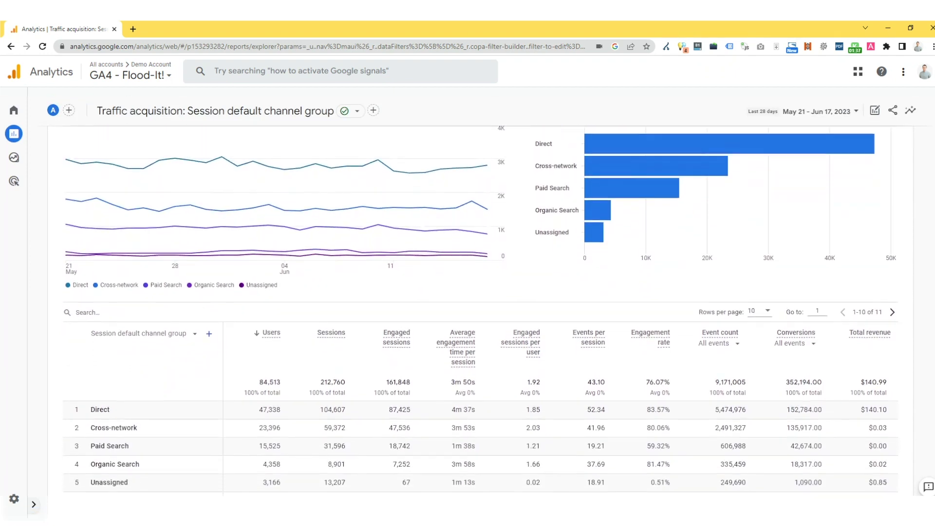
{"action": "scroll", "coordinate": [481, 326], "scroll_direction": "down", "scroll_amount": 2}
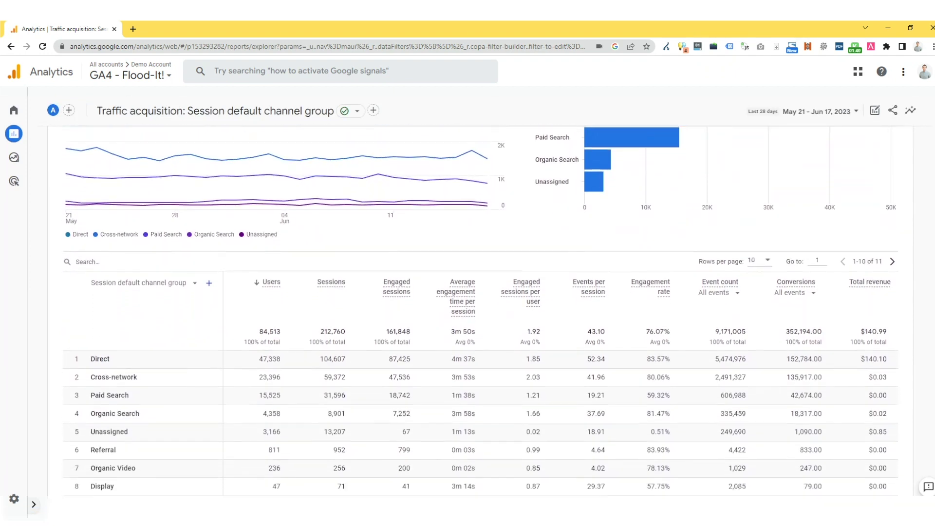
{"action": "scroll", "coordinate": [481, 325], "scroll_direction": "down", "scroll_amount": 2}
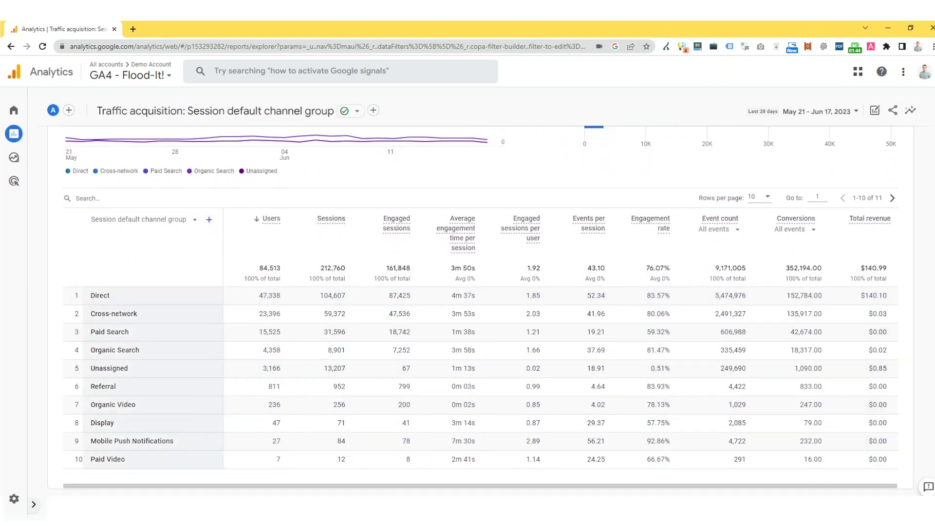
Switch the table's primary dimension to Session medium and then to Session source platform.
{"action": "left_click", "coordinate": [209, 220]}
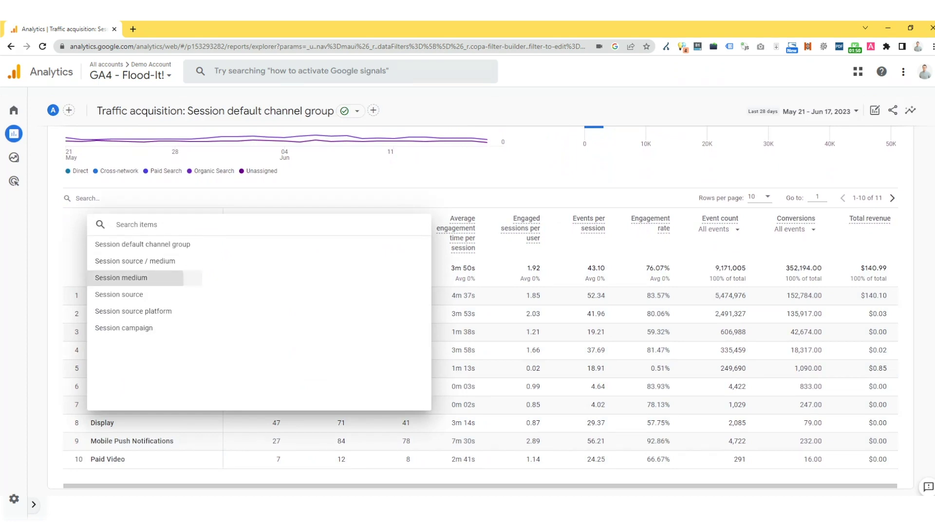
{"action": "left_click", "coordinate": [120, 277]}
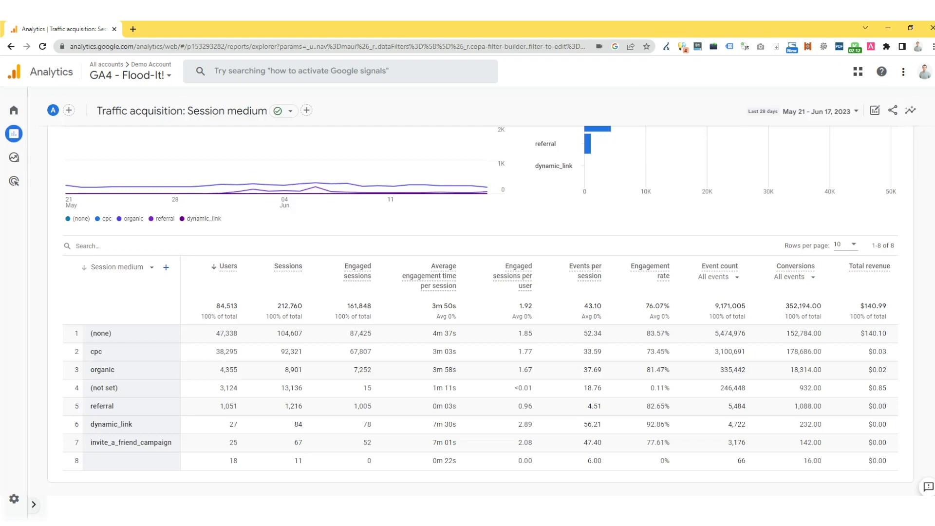
{"action": "left_click", "coordinate": [159, 268]}
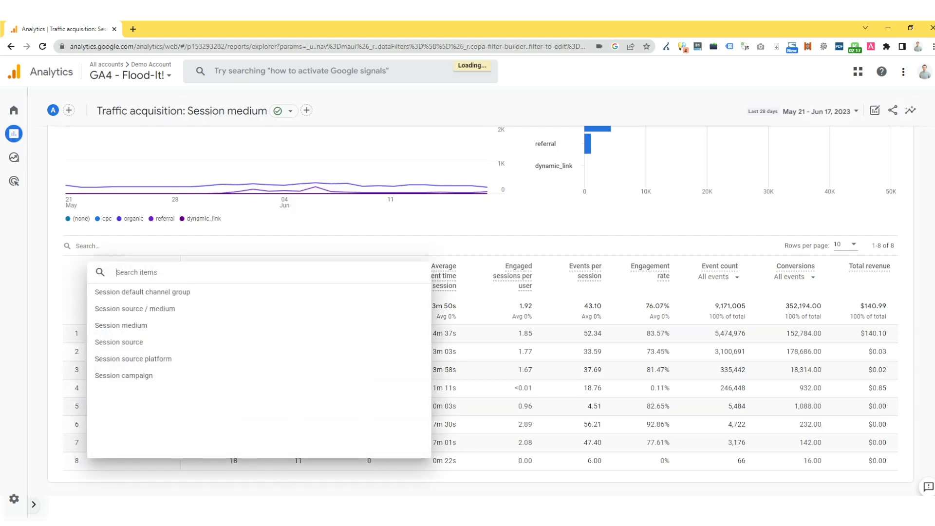
{"action": "left_click", "coordinate": [133, 359]}
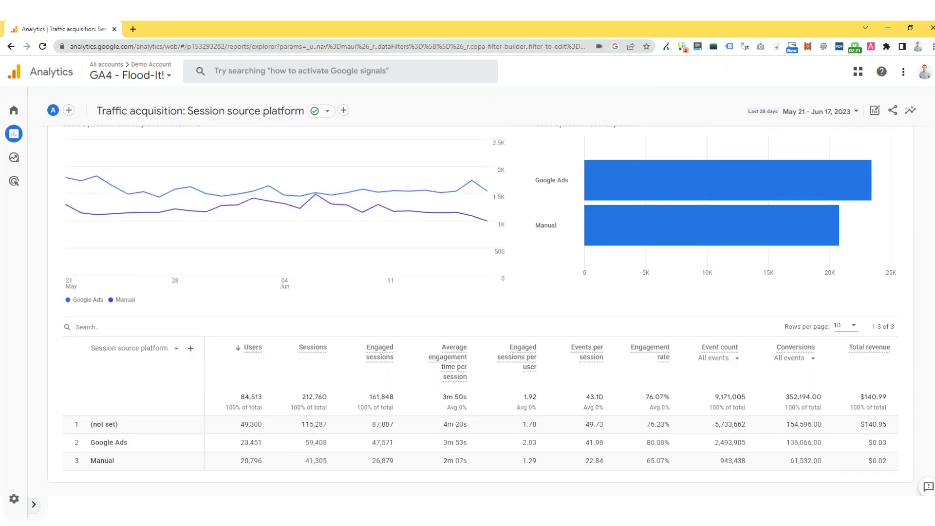
Set the table's primary dimension to Session campaign and examine the campaign rows.
{"action": "left_click", "coordinate": [184, 349]}
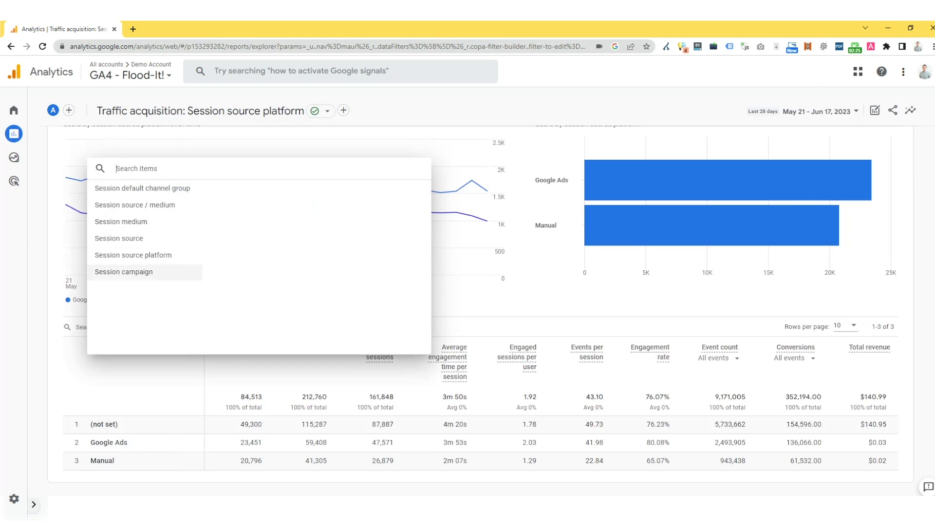
{"action": "left_click", "coordinate": [123, 272]}
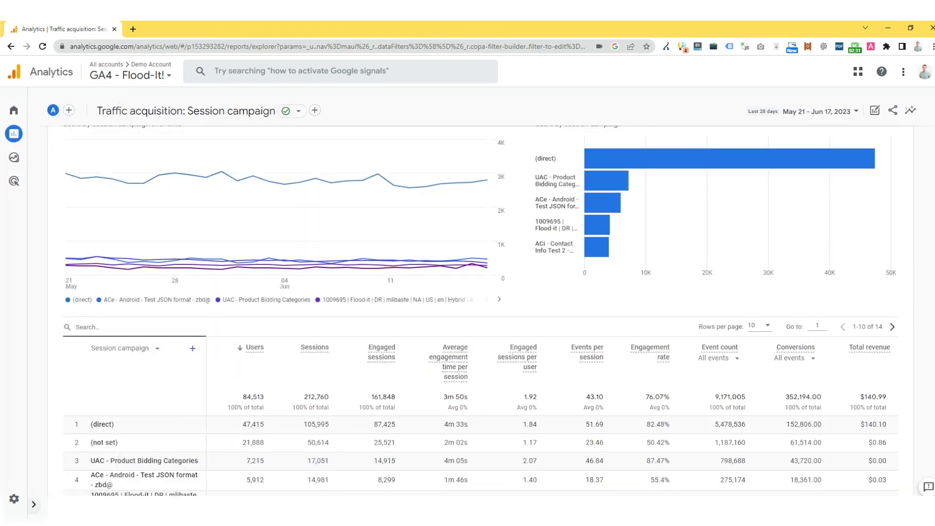
{"action": "scroll", "coordinate": [481, 312], "scroll_direction": "down", "scroll_amount": 3}
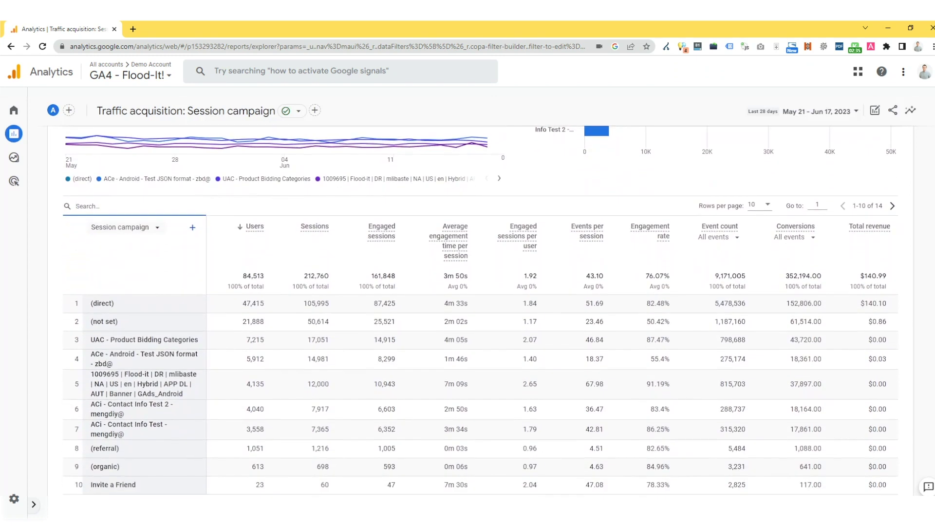
{"action": "scroll", "coordinate": [481, 311], "scroll_direction": "down", "scroll_amount": 1}
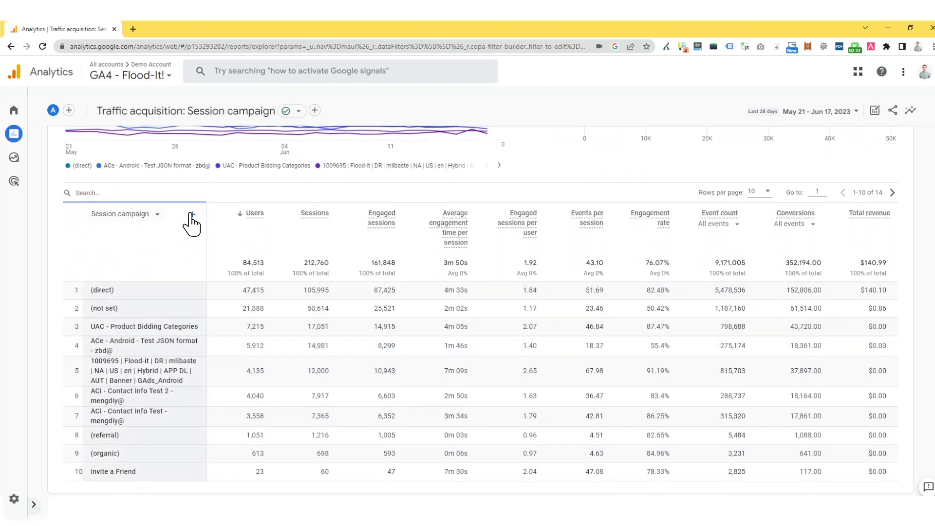
Set the primary dimension back to Session default channel group and review the metric columns' definitions from Users through Engagement rate.
{"action": "left_click", "coordinate": [191, 215]}
{"action": "left_click", "coordinate": [147, 239]}
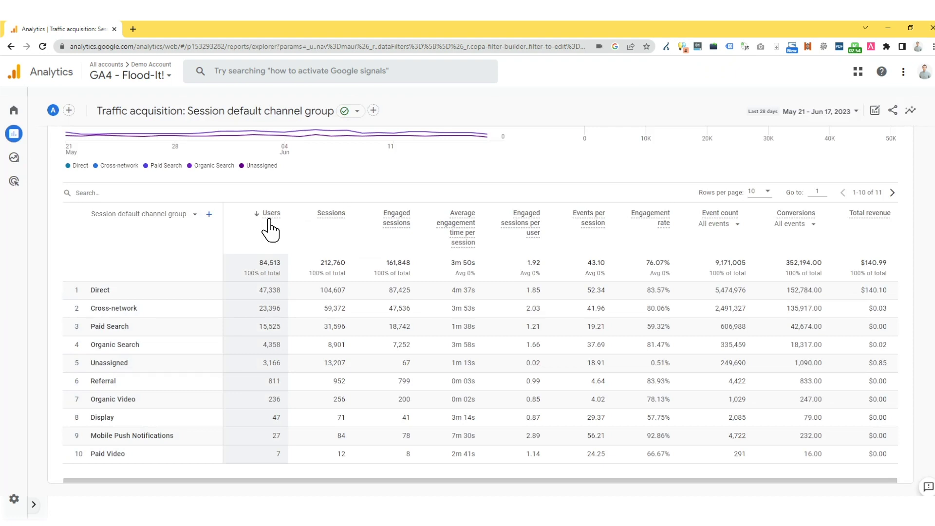
{"action": "mouse_move", "coordinate": [269, 229]}
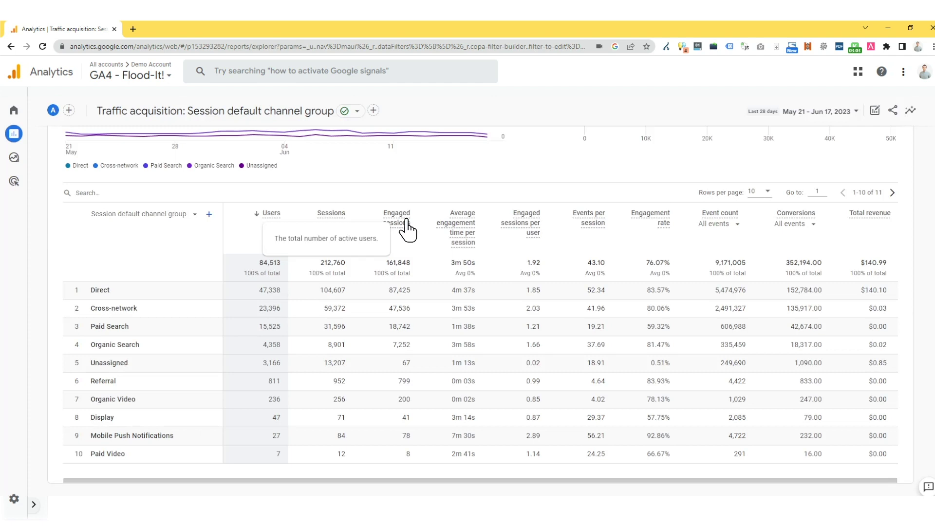
{"action": "mouse_move", "coordinate": [407, 223]}
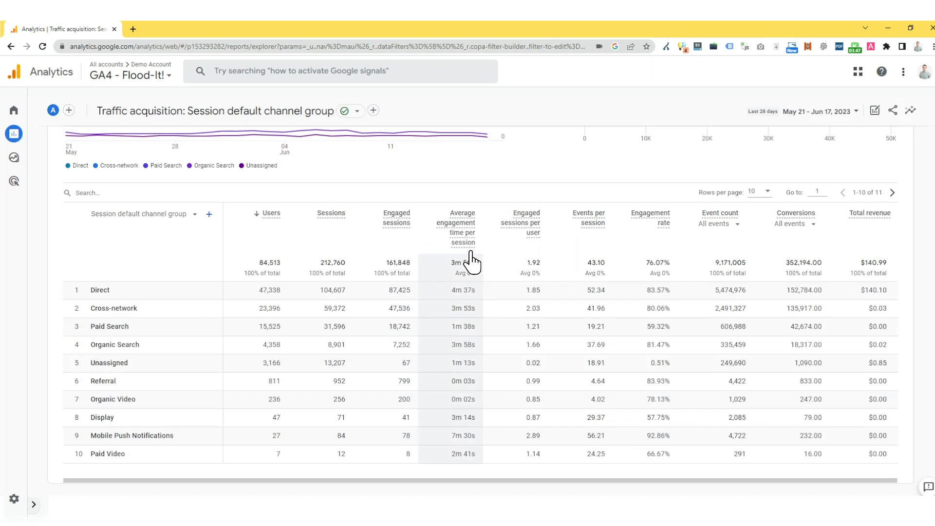
{"action": "mouse_move", "coordinate": [471, 258]}
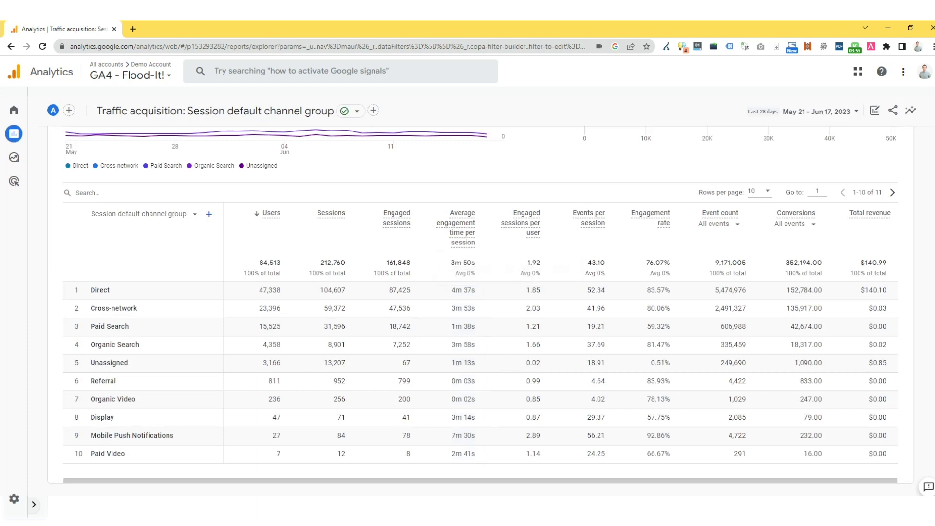
{"action": "mouse_move", "coordinate": [536, 263]}
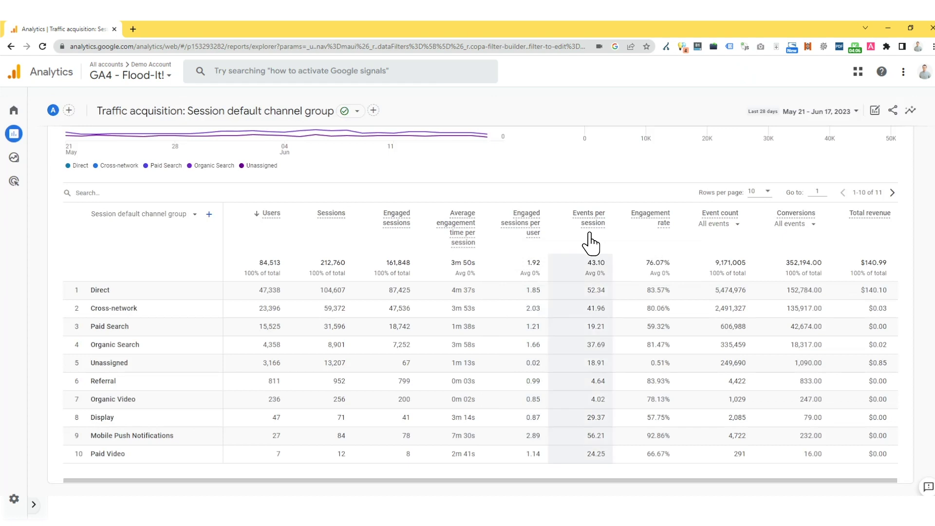
{"action": "mouse_move", "coordinate": [590, 241]}
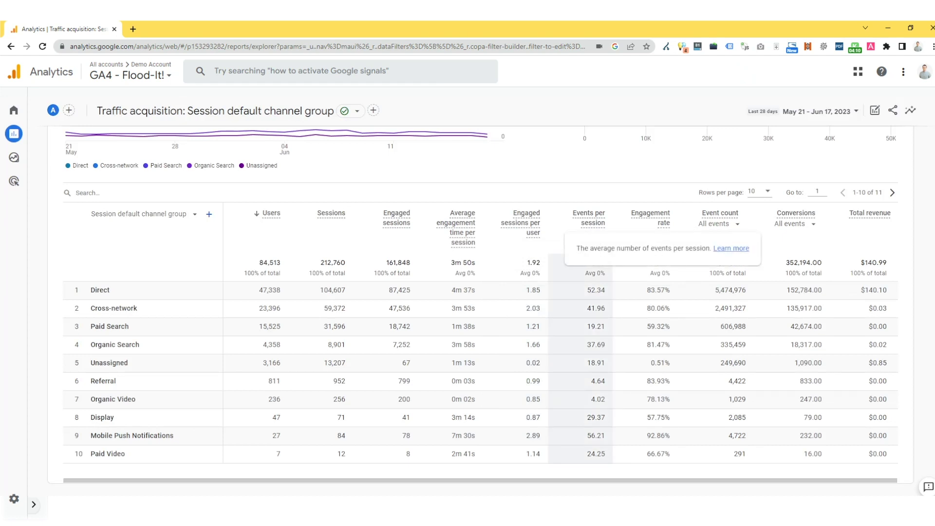
{"action": "mouse_move", "coordinate": [664, 236]}
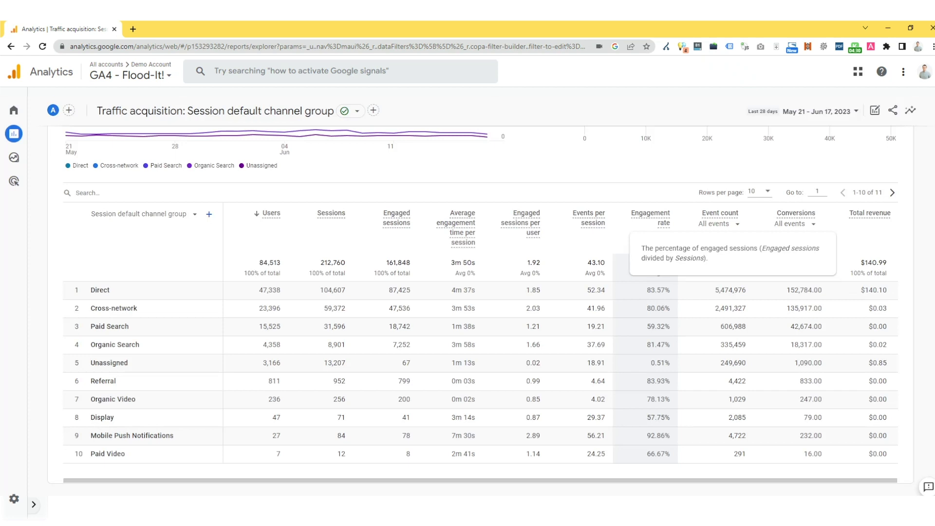
Limit the table's Event count column to the click event.
{"action": "left_click", "coordinate": [738, 224]}
{"action": "scroll", "coordinate": [458, 327], "scroll_direction": "down", "scroll_amount": 3}
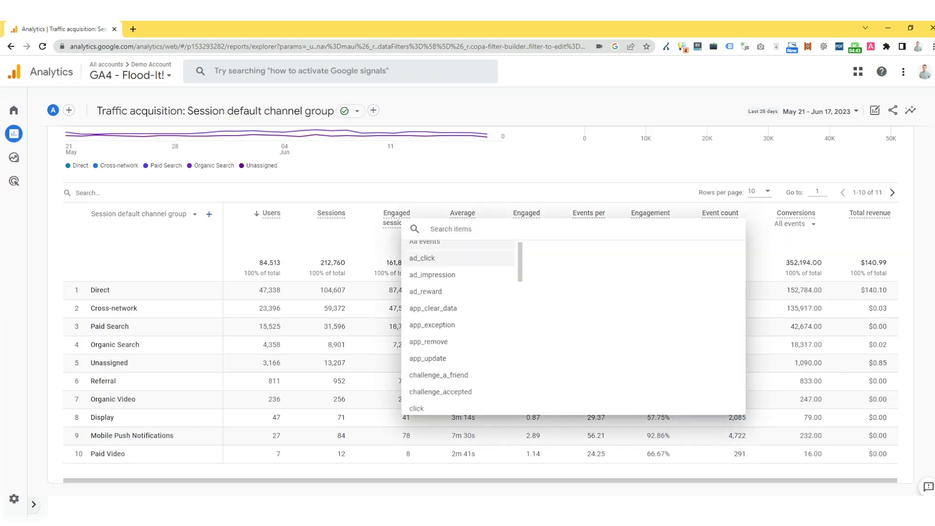
{"action": "scroll", "coordinate": [441, 265], "scroll_direction": "down", "scroll_amount": 3}
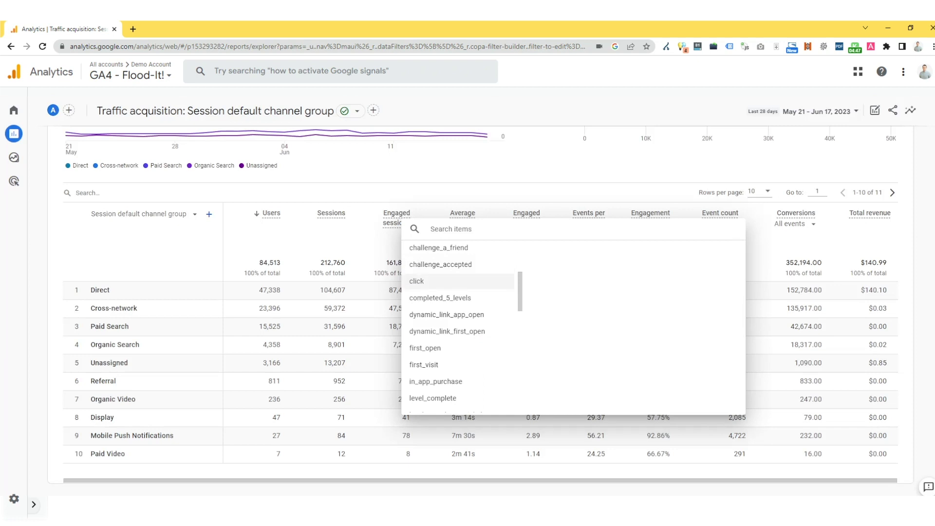
{"action": "left_click", "coordinate": [438, 281]}
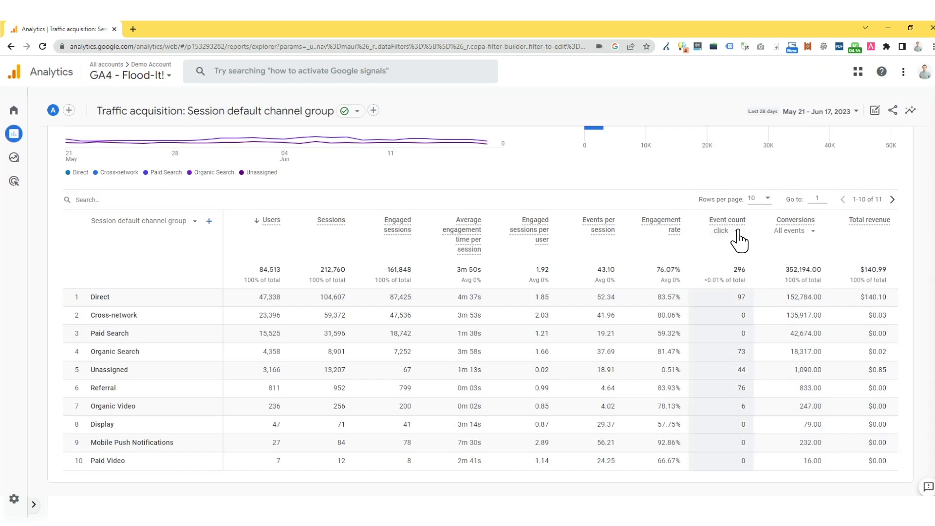
Change the Event count column's event to session_start.
{"action": "left_click", "coordinate": [723, 231]}
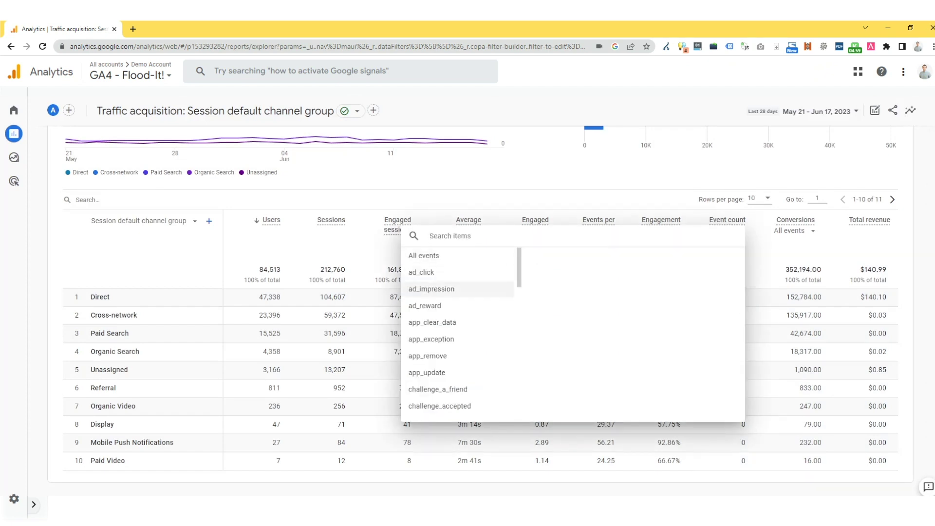
{"action": "scroll", "coordinate": [460, 334], "scroll_direction": "down", "scroll_amount": 3}
{"action": "scroll", "coordinate": [462, 333], "scroll_direction": "down", "scroll_amount": 9}
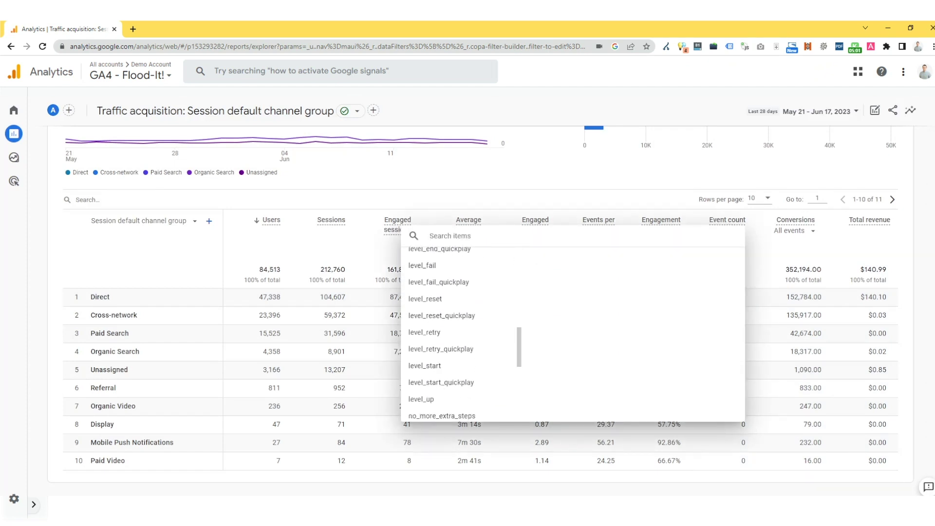
{"action": "scroll", "coordinate": [460, 334], "scroll_direction": "down", "scroll_amount": 1}
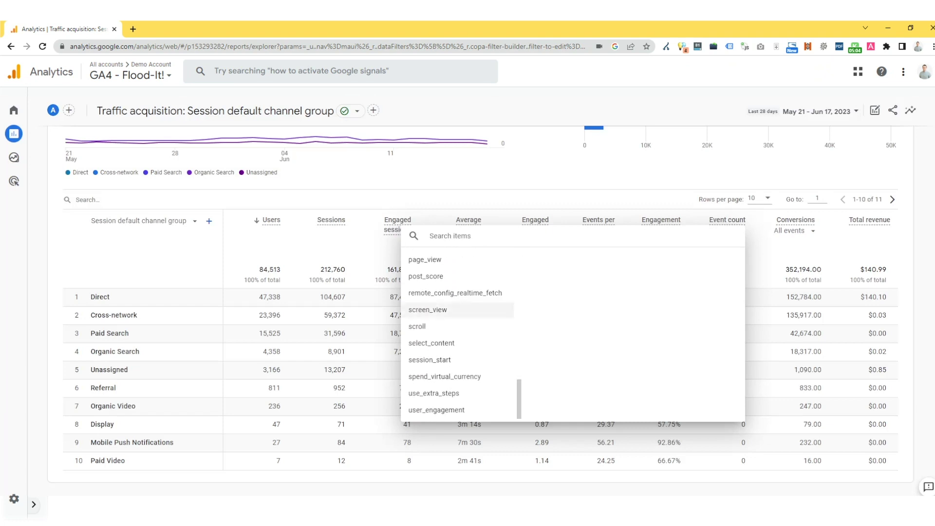
{"action": "left_click", "coordinate": [430, 360]}
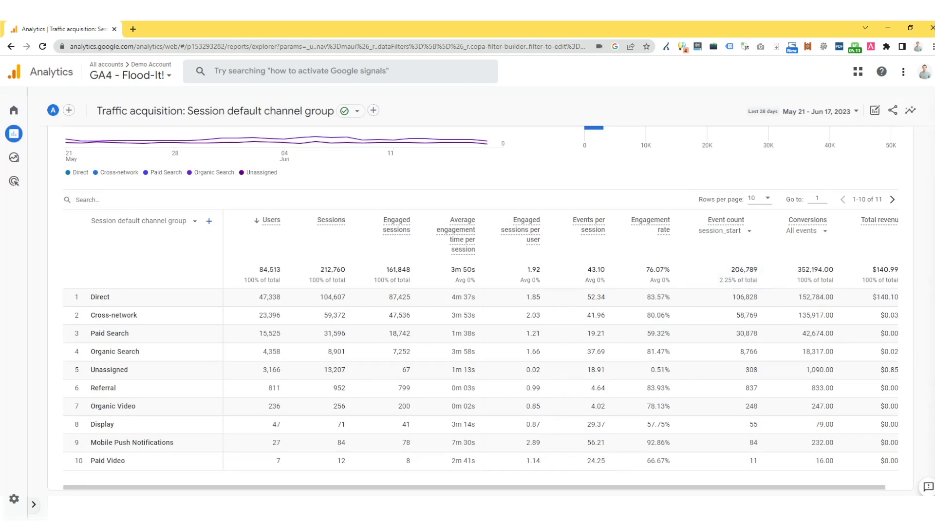
Reset the Event count column to All events and review the events available for the Conversions column.
{"action": "left_click", "coordinate": [750, 239]}
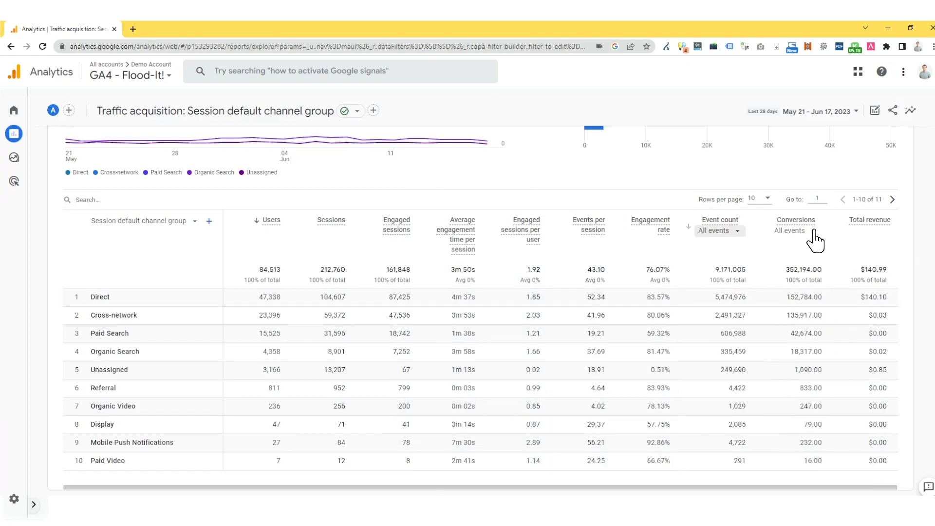
{"action": "left_click", "coordinate": [790, 231]}
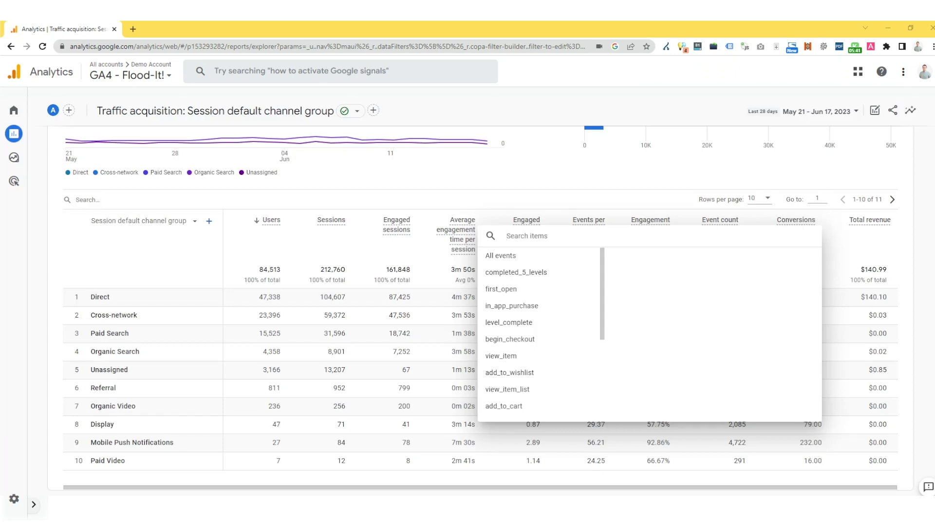
{"action": "key", "text": "Escape"}
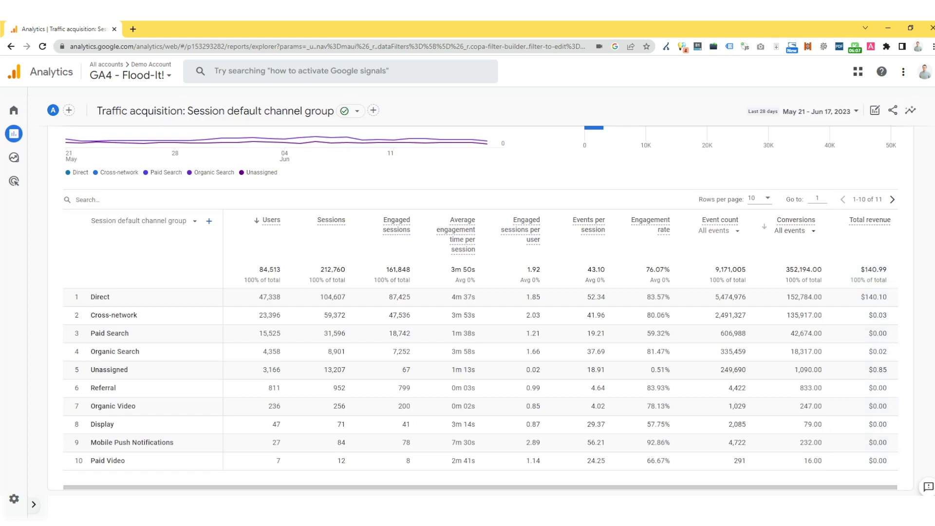
Change the table's primary dimension to Session source / medium, show 50 rows per page and review the listed sources.
{"action": "left_click", "coordinate": [209, 222]}
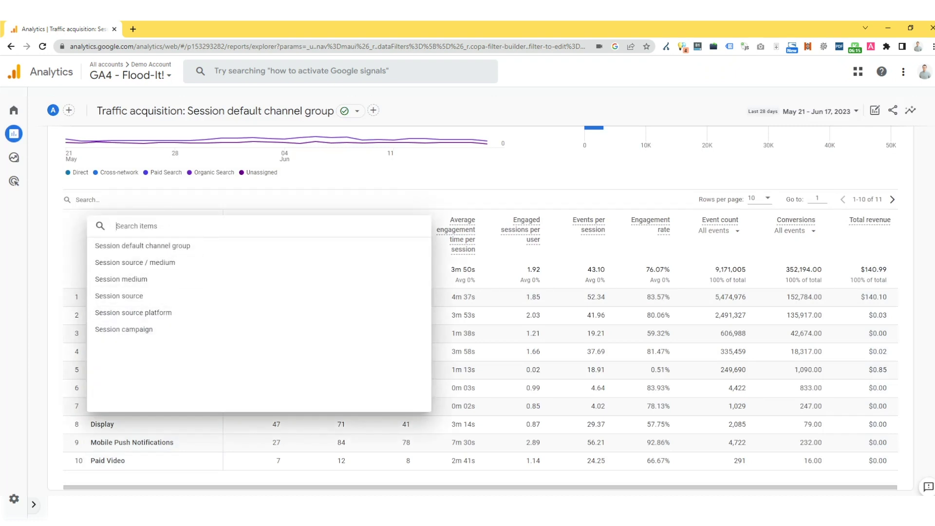
{"action": "left_click", "coordinate": [135, 263]}
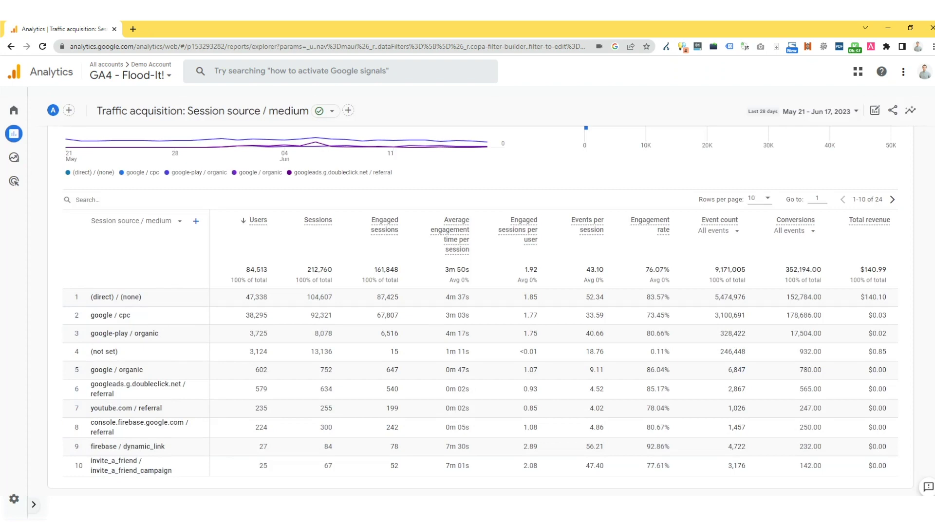
{"action": "left_click", "coordinate": [768, 199]}
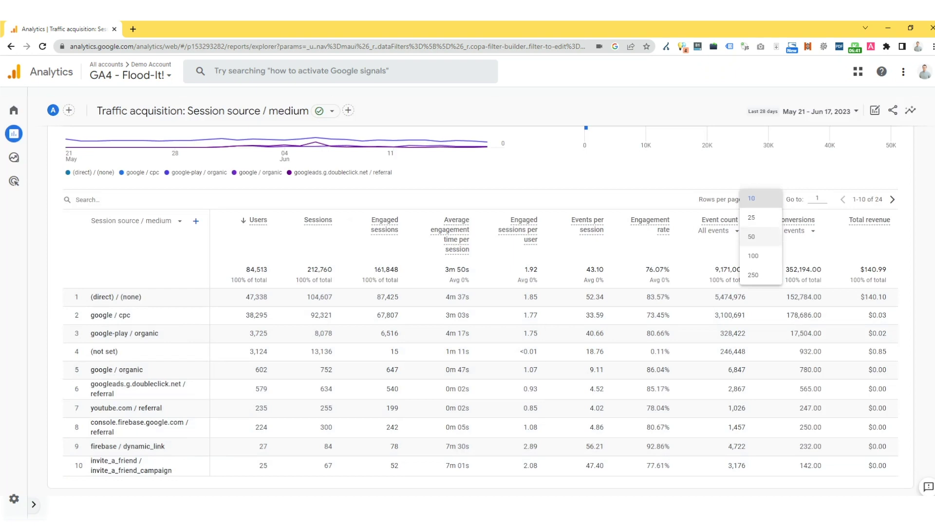
{"action": "left_click", "coordinate": [762, 237]}
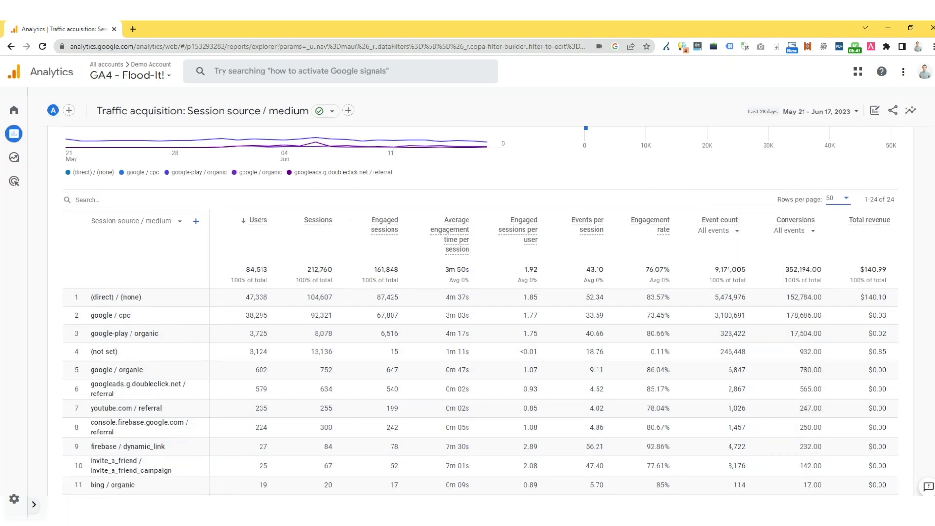
{"action": "scroll", "coordinate": [481, 312], "scroll_direction": "down", "scroll_amount": 1}
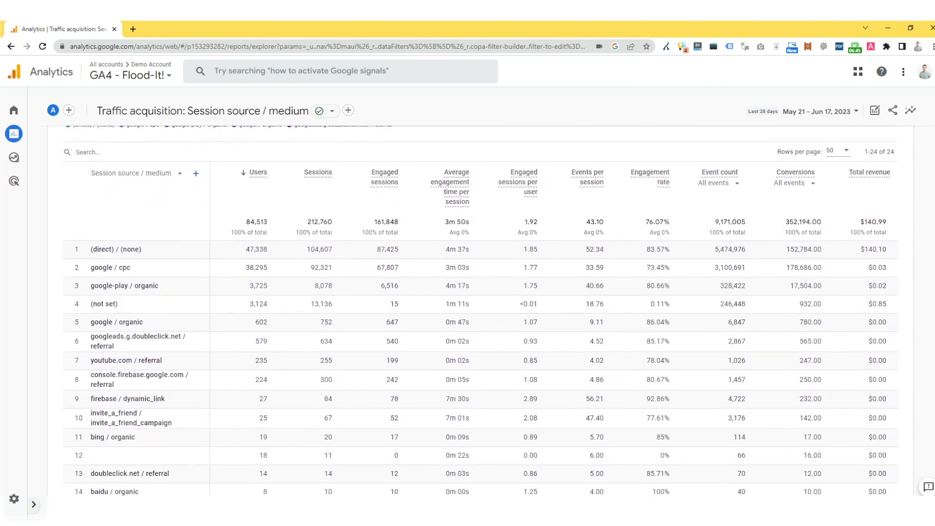
{"action": "scroll", "coordinate": [481, 312], "scroll_direction": "down", "scroll_amount": 3}
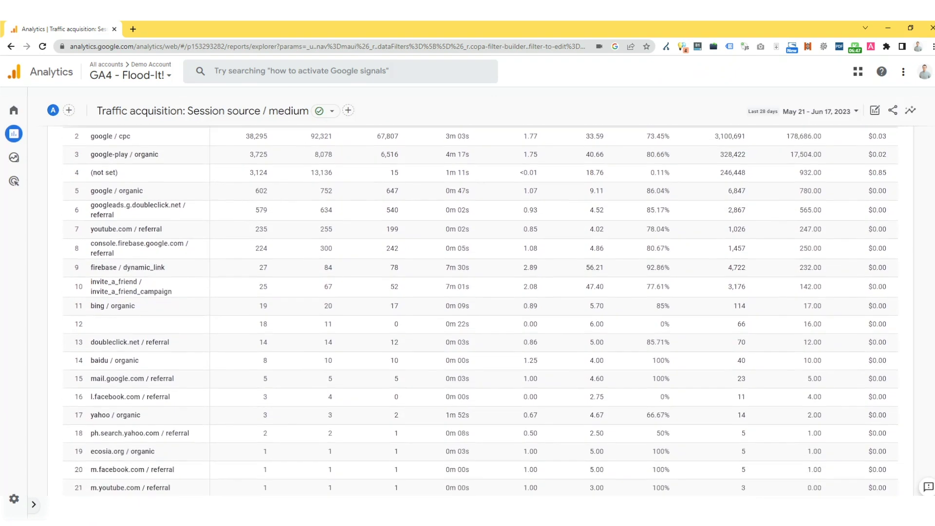
{"action": "scroll", "coordinate": [481, 312], "scroll_direction": "down", "scroll_amount": 2}
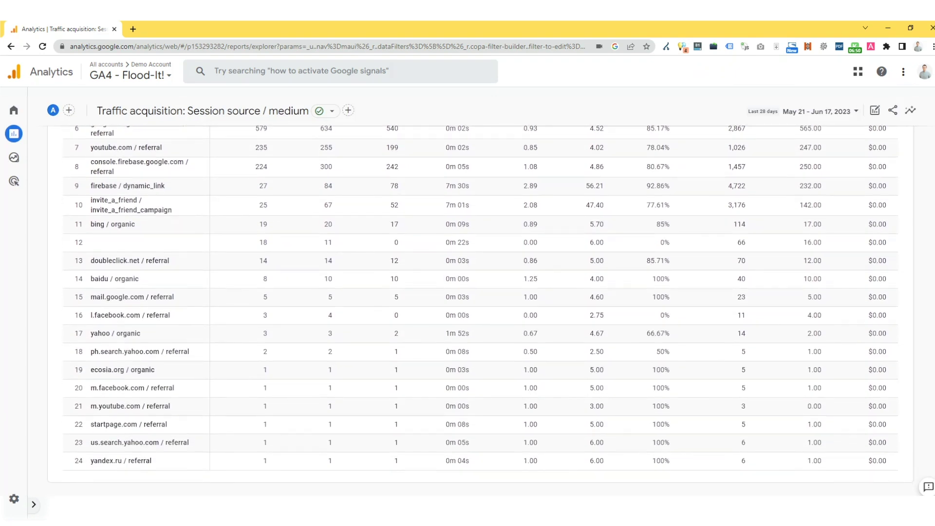
{"action": "scroll", "coordinate": [481, 312], "scroll_direction": "up", "scroll_amount": 5}
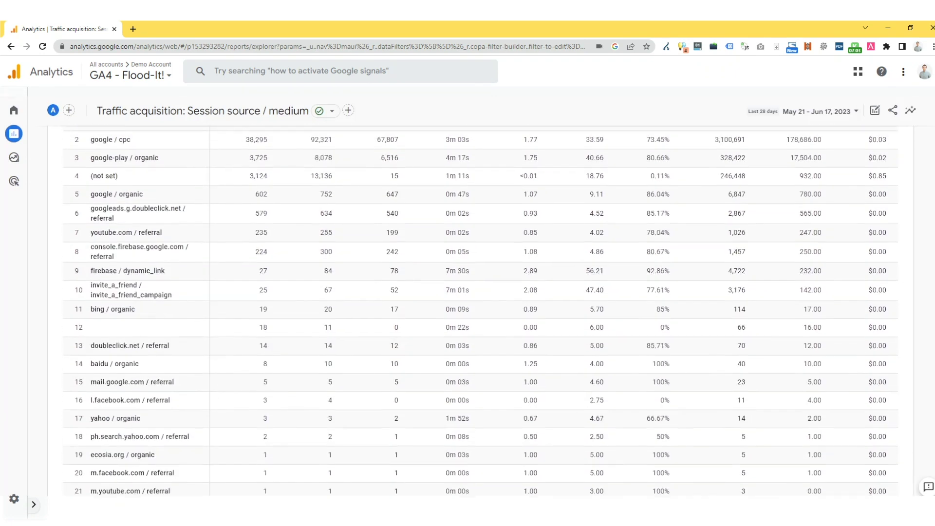
{"action": "scroll", "coordinate": [196, 335], "scroll_direction": "up", "scroll_amount": 4}
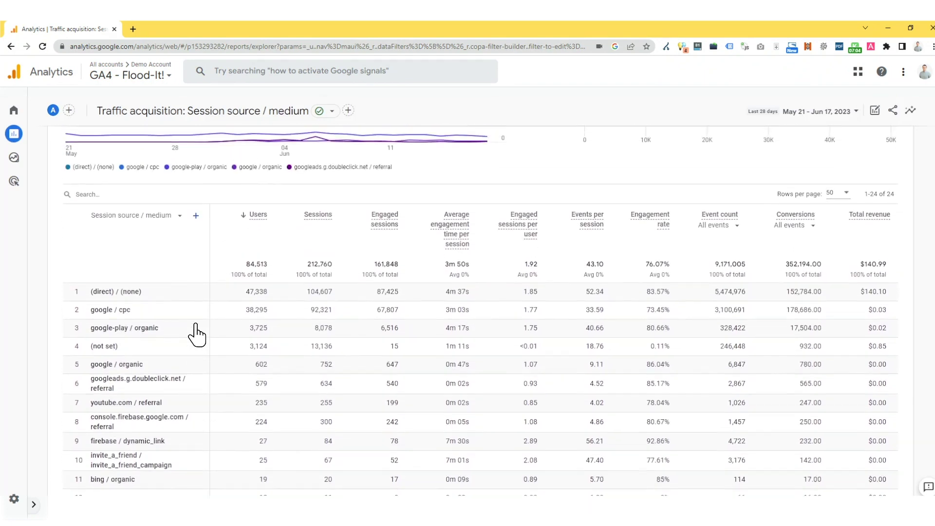
Switch the table's primary dimension to Session campaign and review the campaign rows.
{"action": "left_click", "coordinate": [196, 321]}
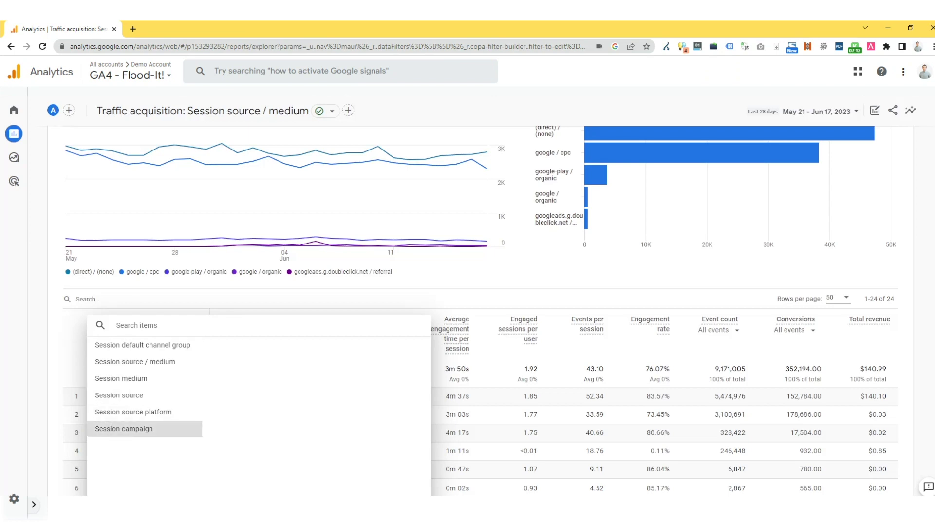
{"action": "left_click", "coordinate": [124, 429]}
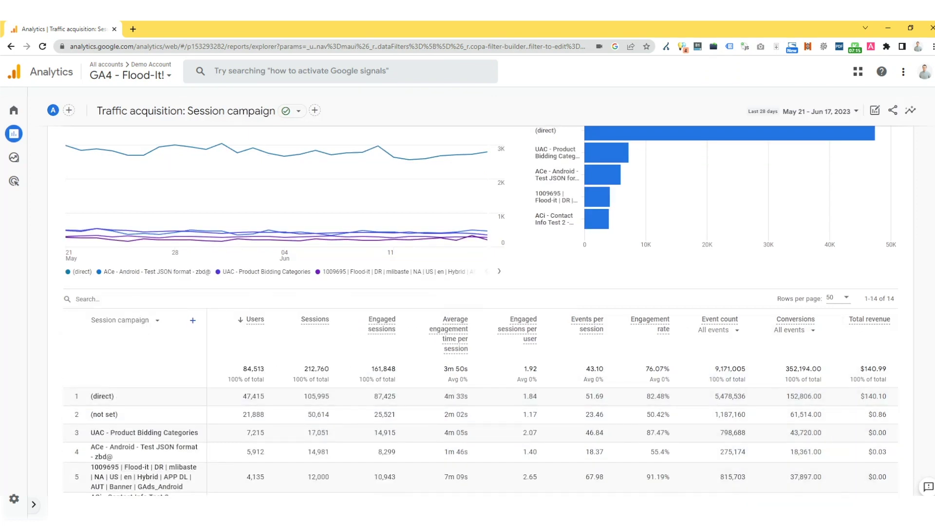
{"action": "scroll", "coordinate": [481, 311], "scroll_direction": "down", "scroll_amount": 3}
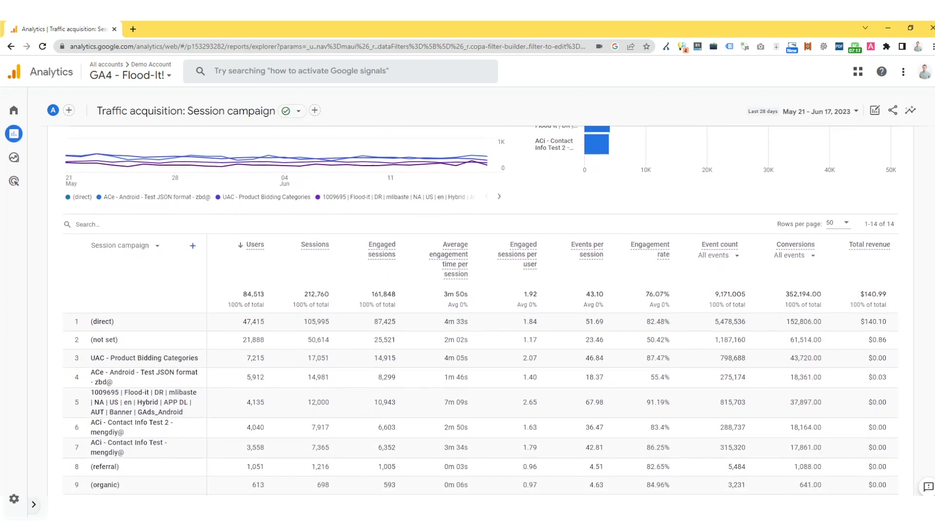
{"action": "scroll", "coordinate": [716, 325], "scroll_direction": "down", "scroll_amount": 3}
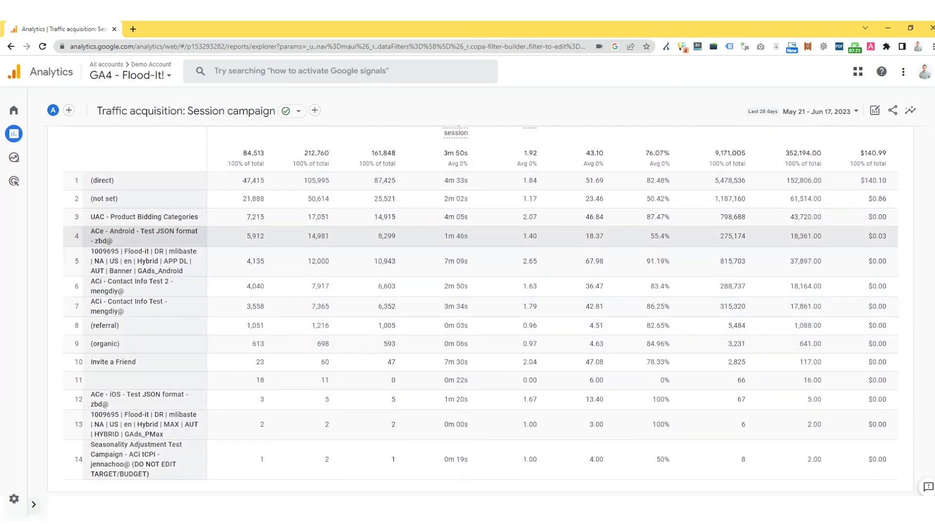
Add Session source / medium as the secondary dimension, and afterward-free table view restored by setting the primary dimension back to Session default channel group.
{"action": "scroll", "coordinate": [193, 210], "scroll_direction": "up", "scroll_amount": 3}
{"action": "left_click", "coordinate": [192, 207]}
{"action": "type", "text": "source"}
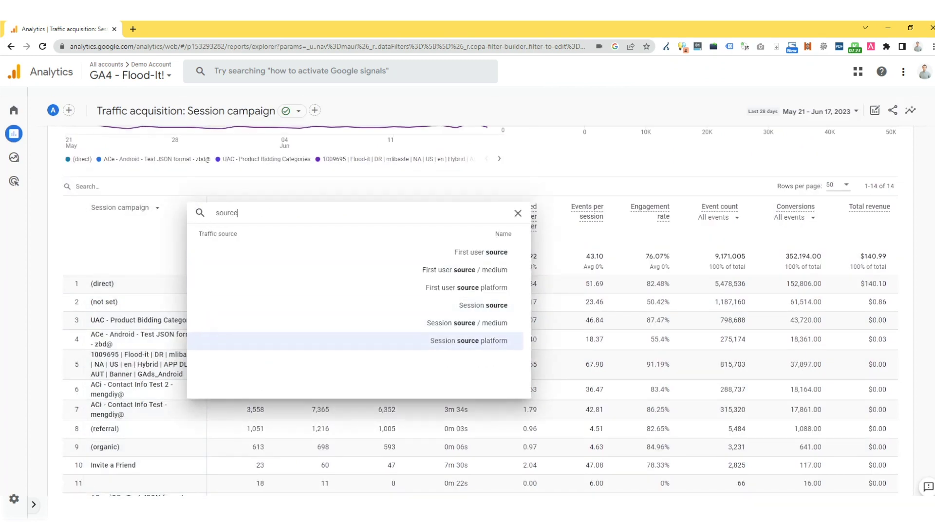
{"action": "left_click", "coordinate": [467, 323]}
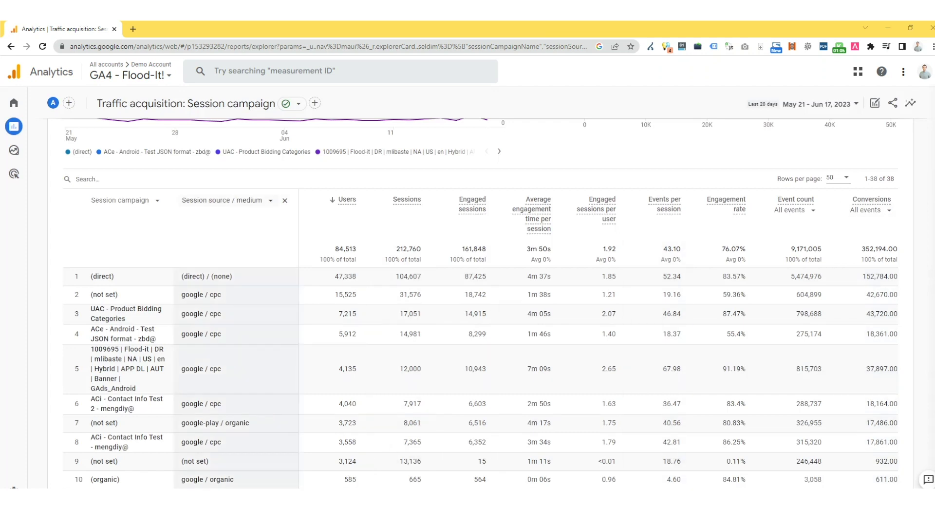
{"action": "left_click", "coordinate": [157, 204]}
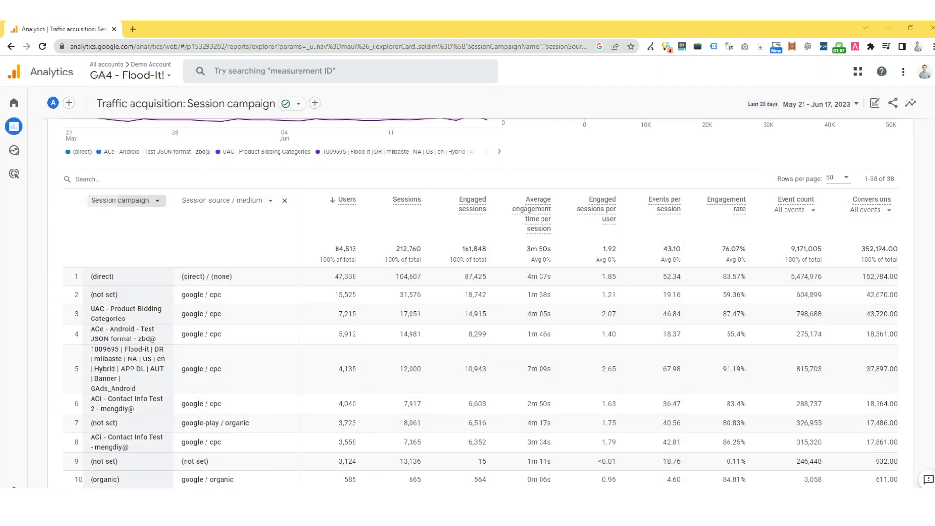
{"action": "left_click", "coordinate": [143, 225]}
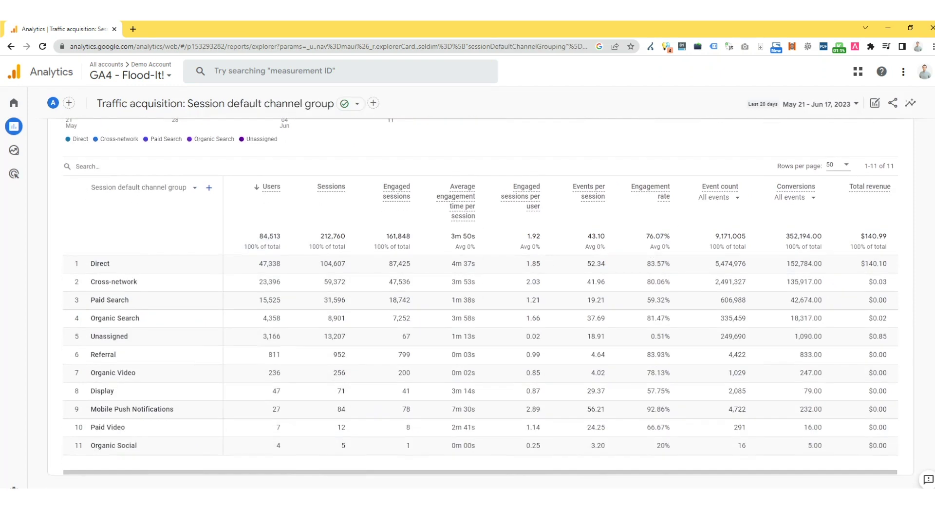
Add a comparison to the report that includes the Session default channel group value Direct.
{"action": "scroll", "coordinate": [468, 302], "scroll_direction": "up", "scroll_amount": 5}
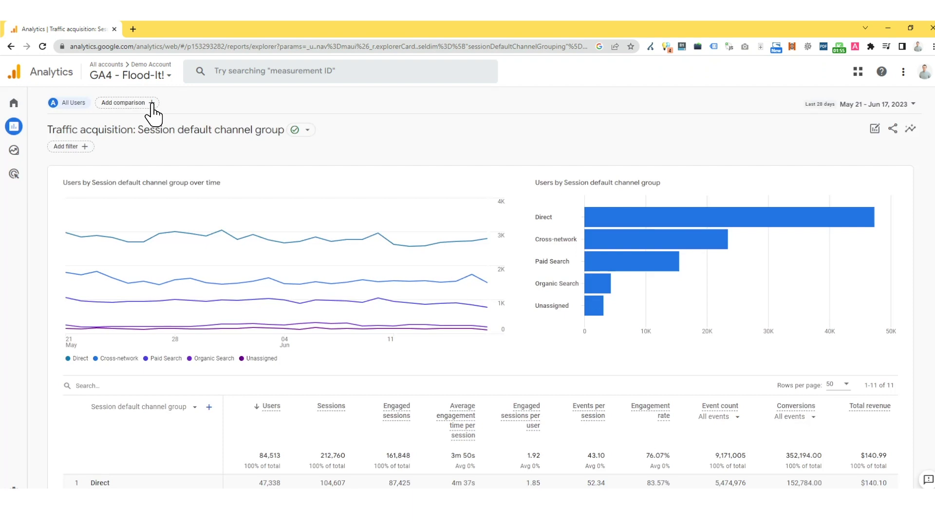
{"action": "left_click", "coordinate": [153, 104]}
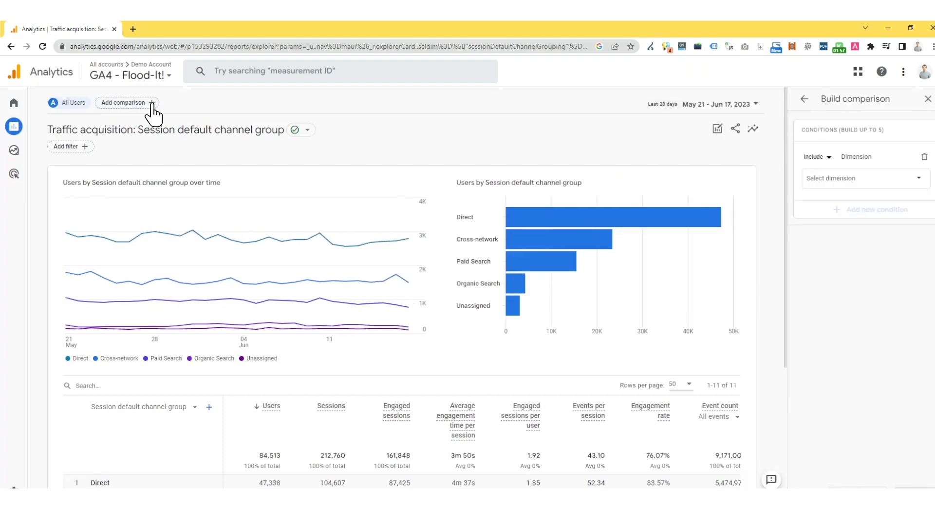
{"action": "left_click", "coordinate": [920, 189]}
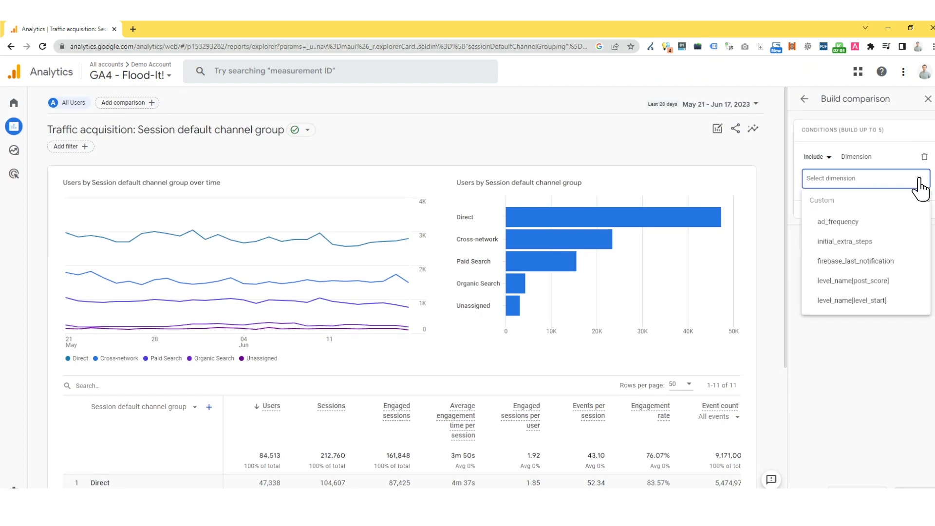
{"action": "scroll", "coordinate": [920, 189], "scroll_direction": "down", "scroll_amount": 1}
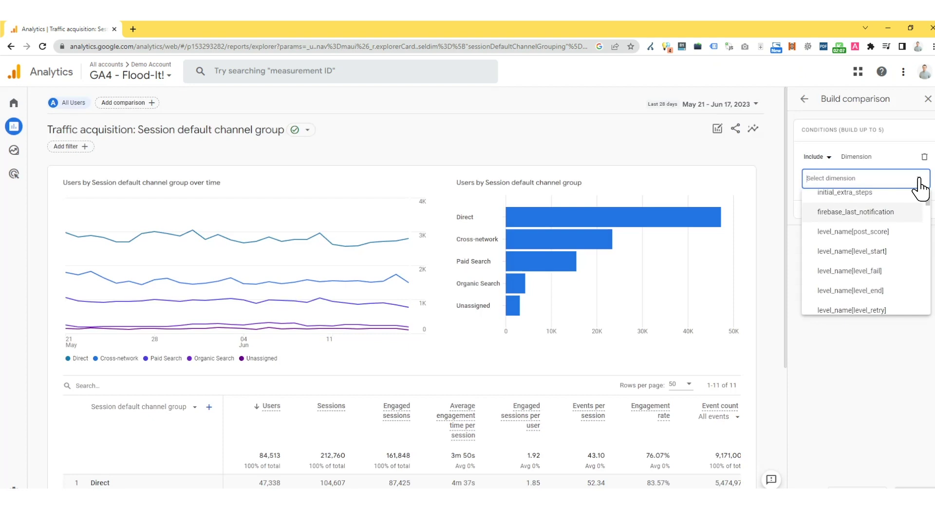
{"action": "type", "text": "session"}
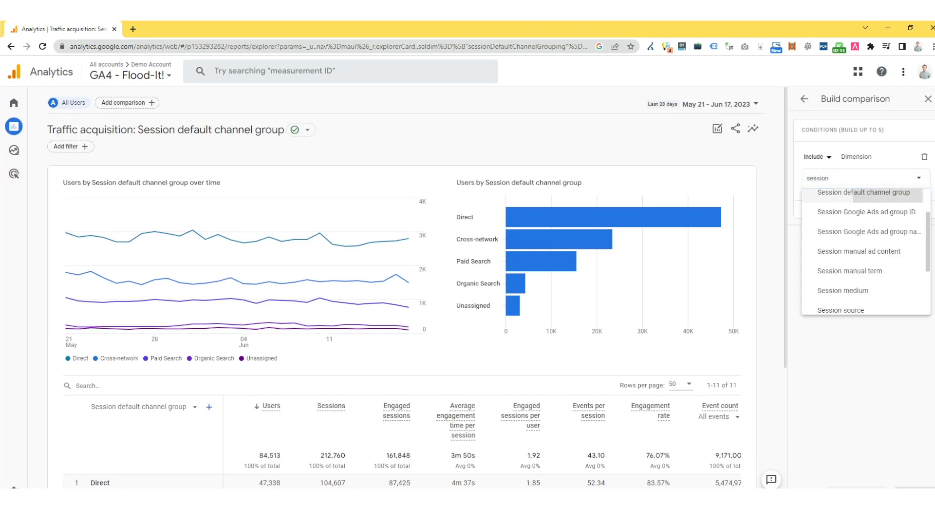
{"action": "left_click", "coordinate": [920, 193]}
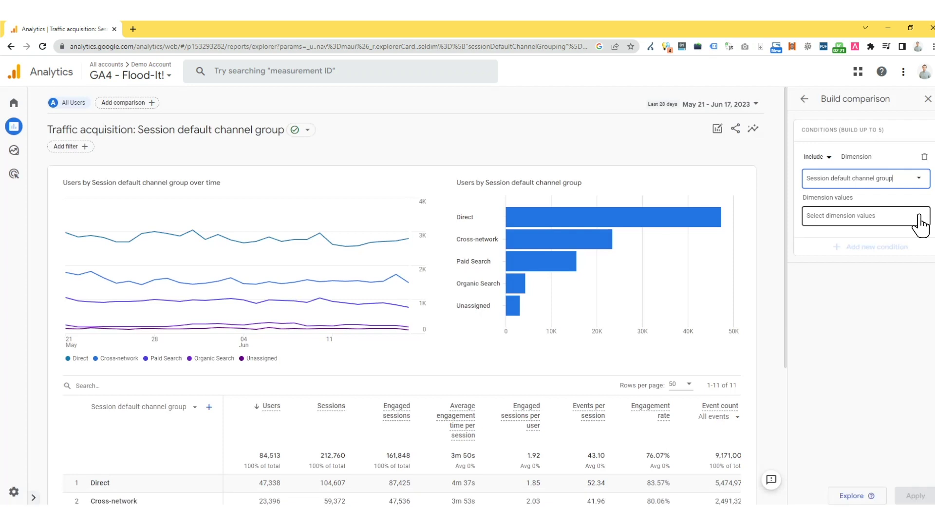
{"action": "left_click", "coordinate": [920, 224]}
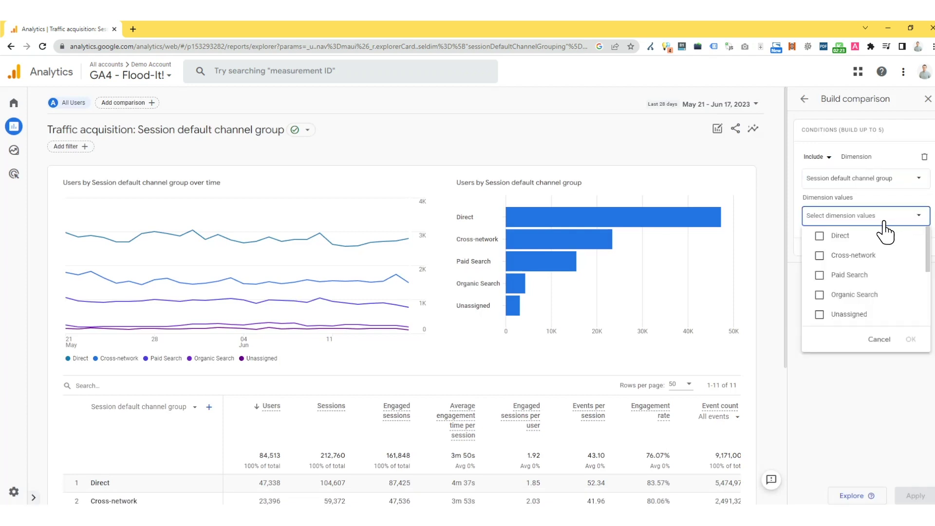
{"action": "left_click", "coordinate": [826, 243]}
{"action": "left_click", "coordinate": [911, 339]}
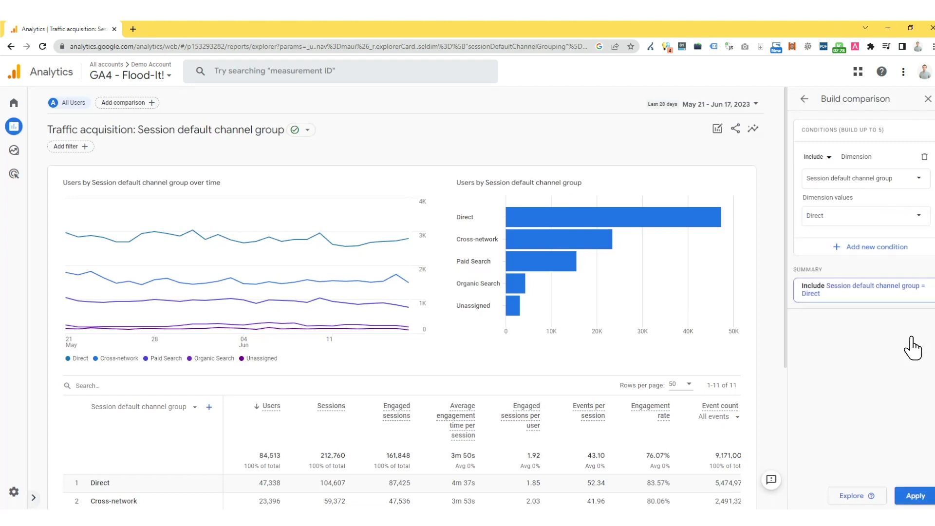
{"action": "left_click", "coordinate": [913, 496]}
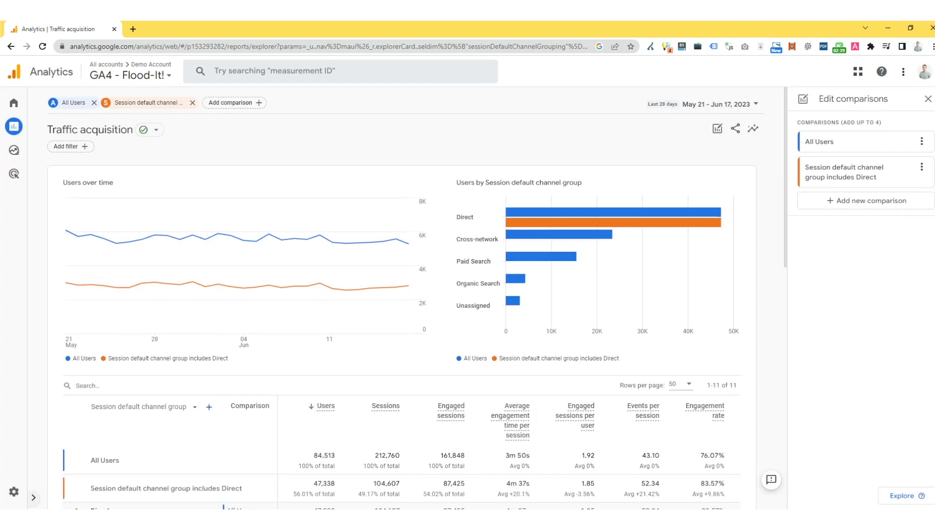
Add a second comparison that includes the Session default channel group value Paid Search, and remove the All Users comparison.
{"action": "left_click", "coordinate": [919, 200]}
{"action": "left_click", "coordinate": [919, 181]}
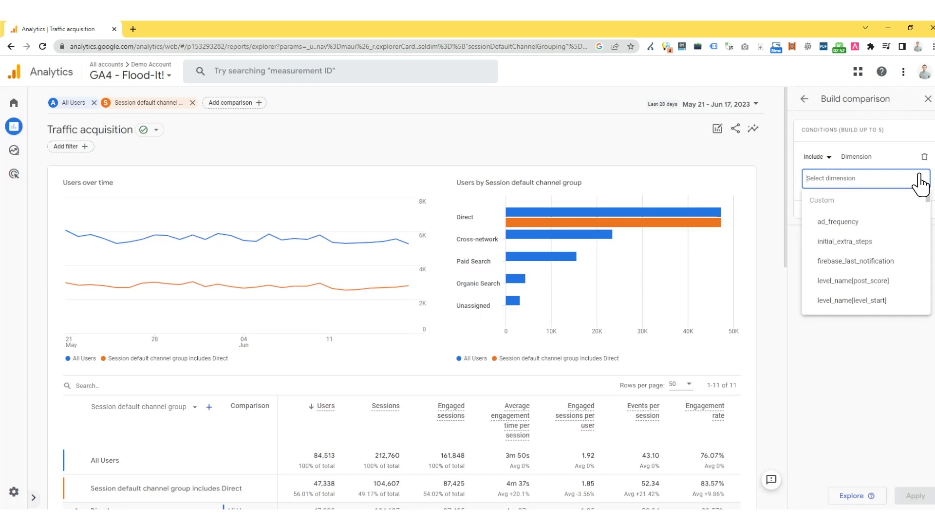
{"action": "type", "text": "sess"}
{"action": "key", "text": "Down"}
{"action": "key", "text": "Down"}
{"action": "key", "text": "Return"}
{"action": "left_click", "coordinate": [920, 217]}
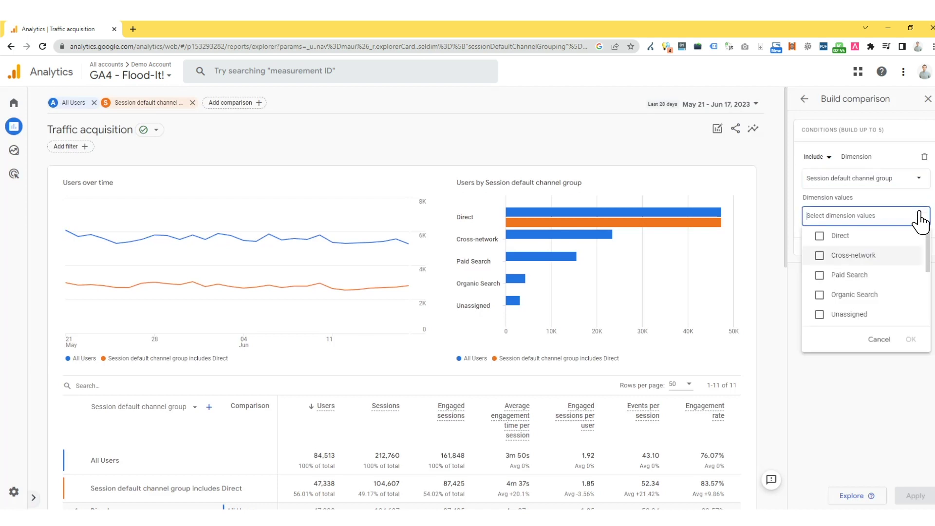
{"action": "left_click", "coordinate": [820, 275]}
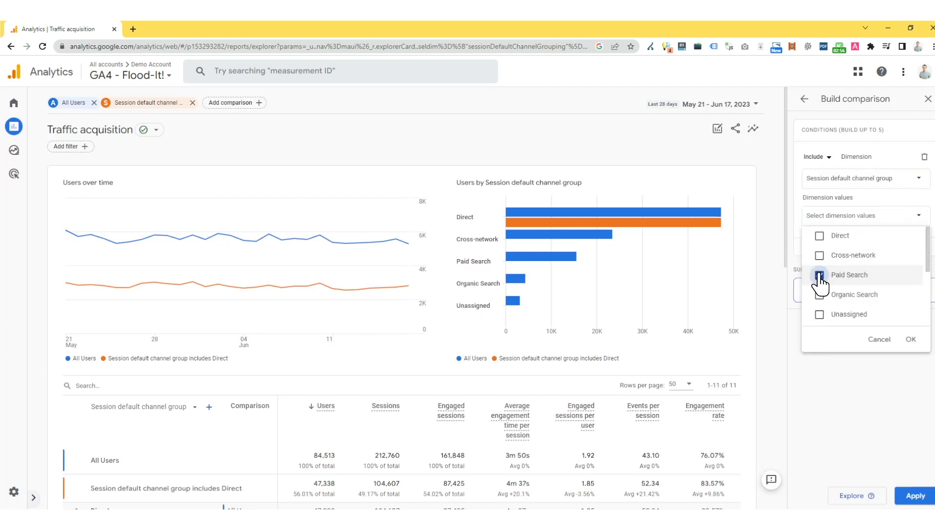
{"action": "left_click", "coordinate": [906, 339]}
{"action": "left_click", "coordinate": [914, 495]}
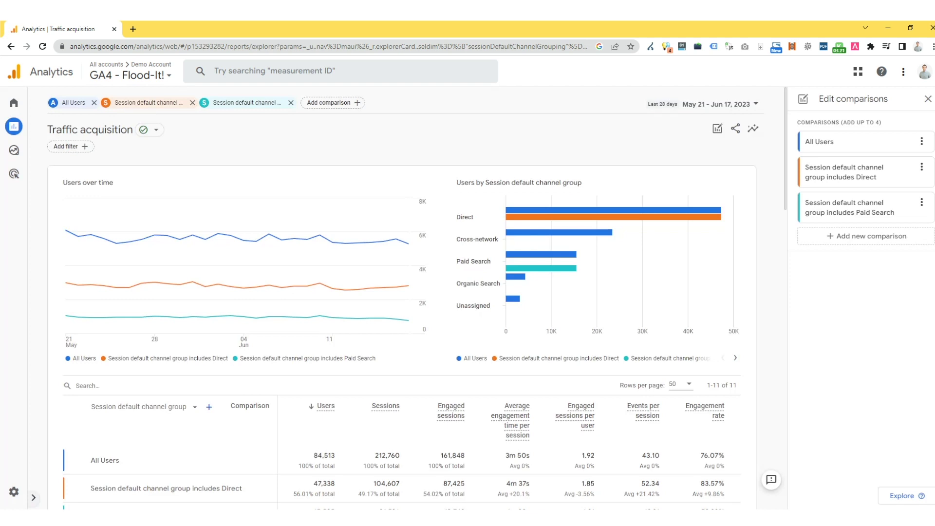
{"action": "left_click", "coordinate": [922, 141]}
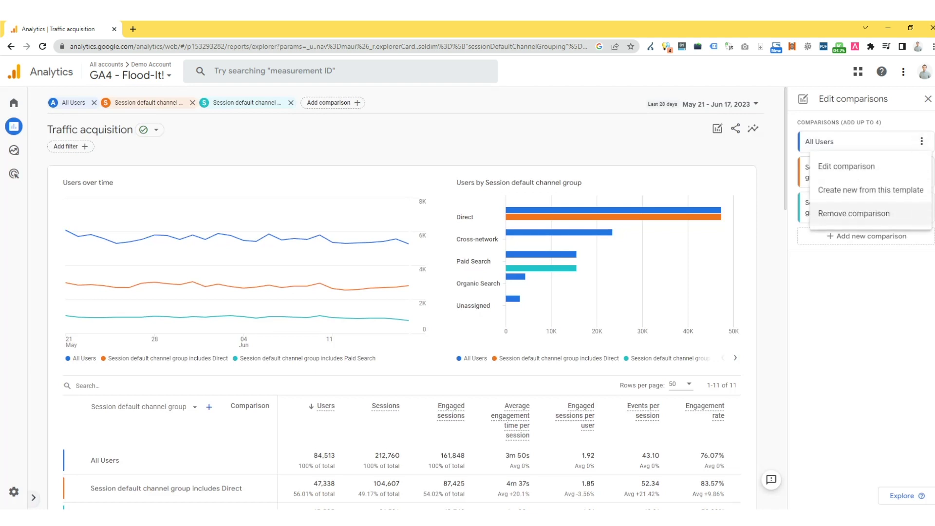
{"action": "left_click", "coordinate": [918, 214]}
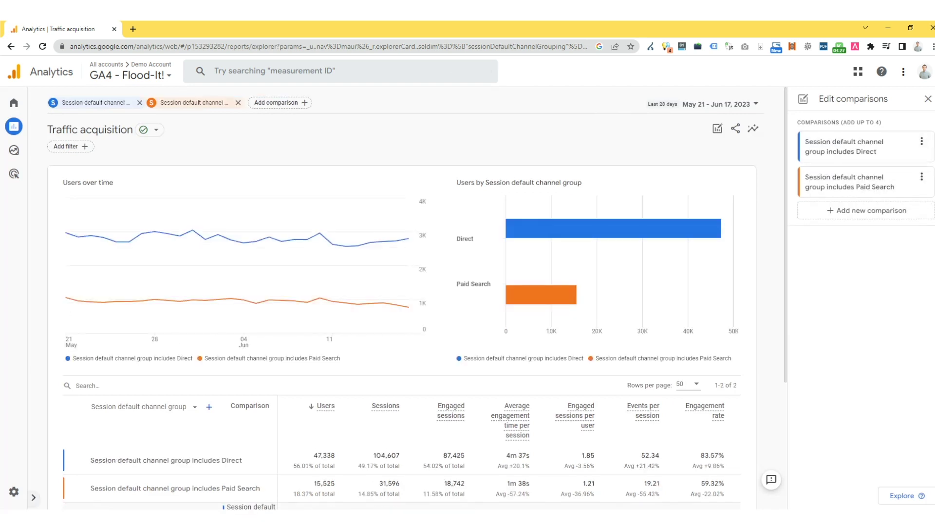
Add another comparison that includes the Session default channel group value Organic Search.
{"action": "left_click", "coordinate": [921, 210]}
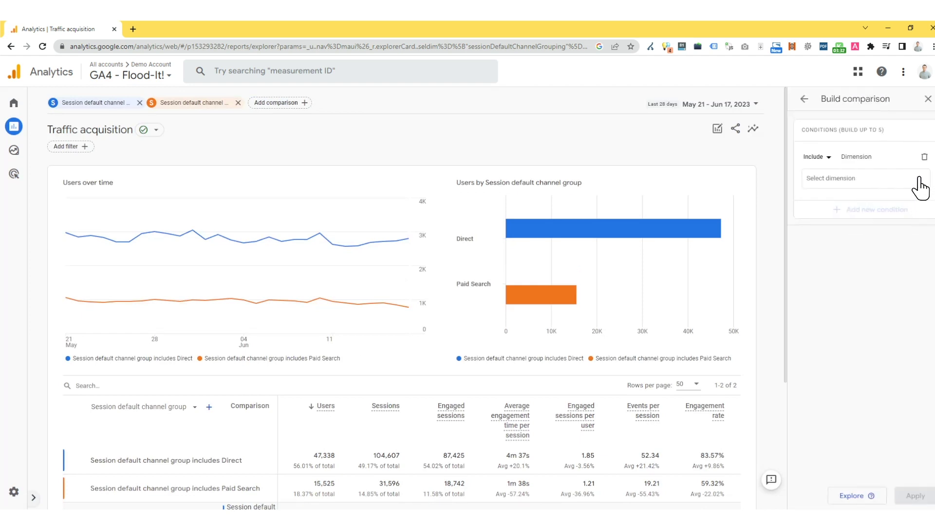
{"action": "left_click", "coordinate": [920, 187]}
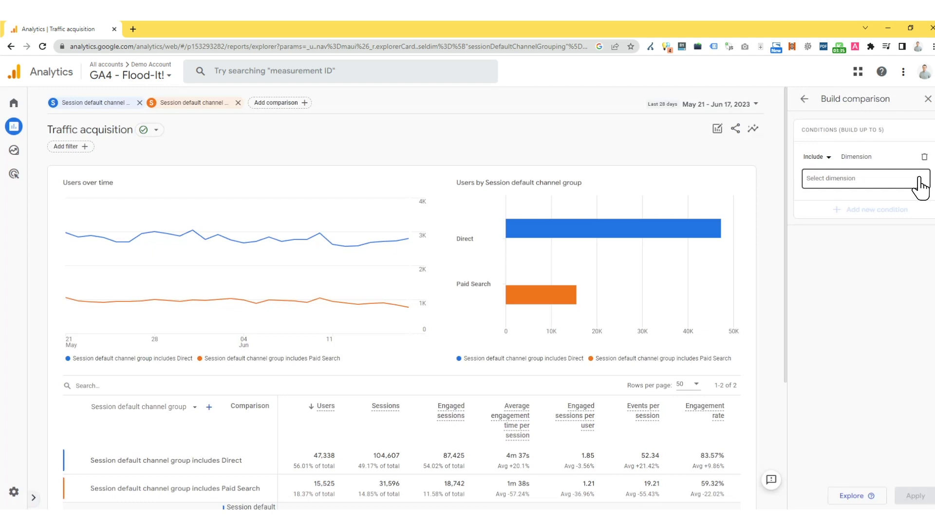
{"action": "type", "text": "session"}
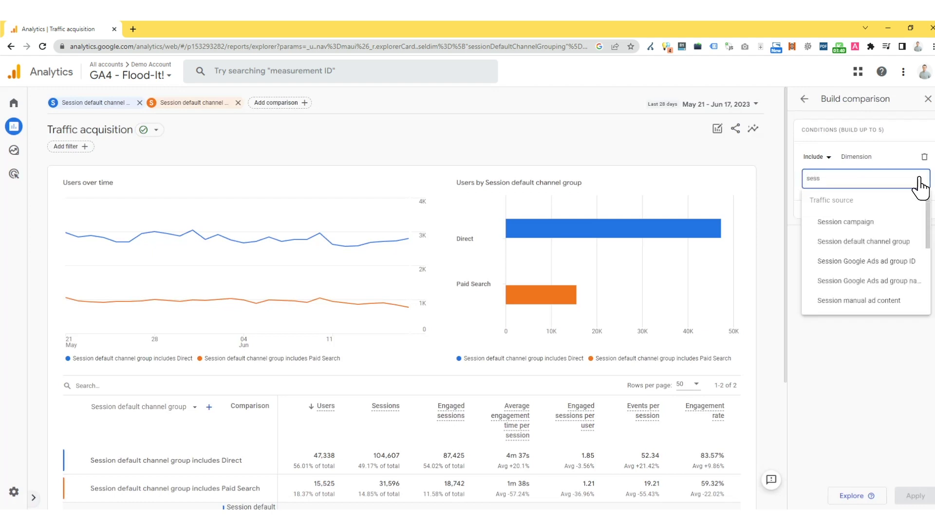
{"action": "key", "text": "Down"}
{"action": "key", "text": "Down"}
{"action": "key", "text": "Return"}
{"action": "left_click", "coordinate": [919, 215]}
{"action": "left_click", "coordinate": [819, 293]}
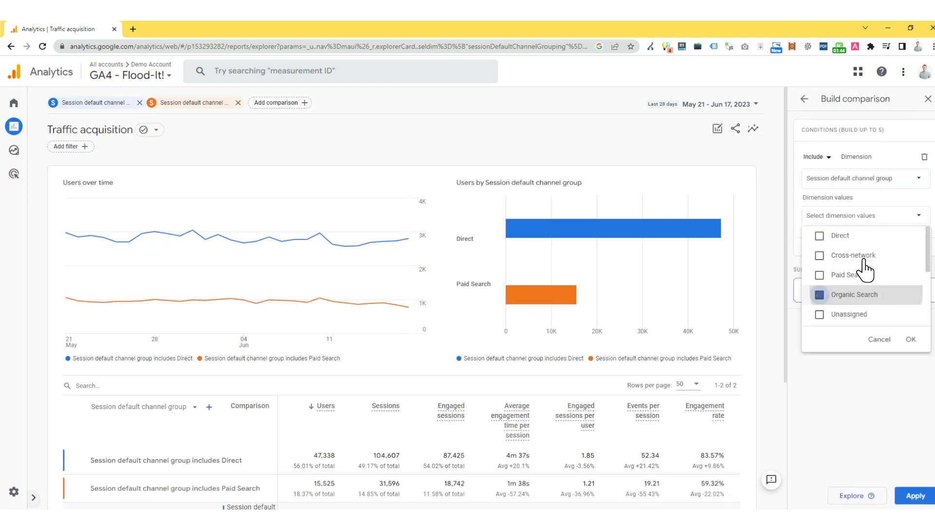
{"action": "left_click", "coordinate": [911, 338]}
{"action": "left_click", "coordinate": [913, 503]}
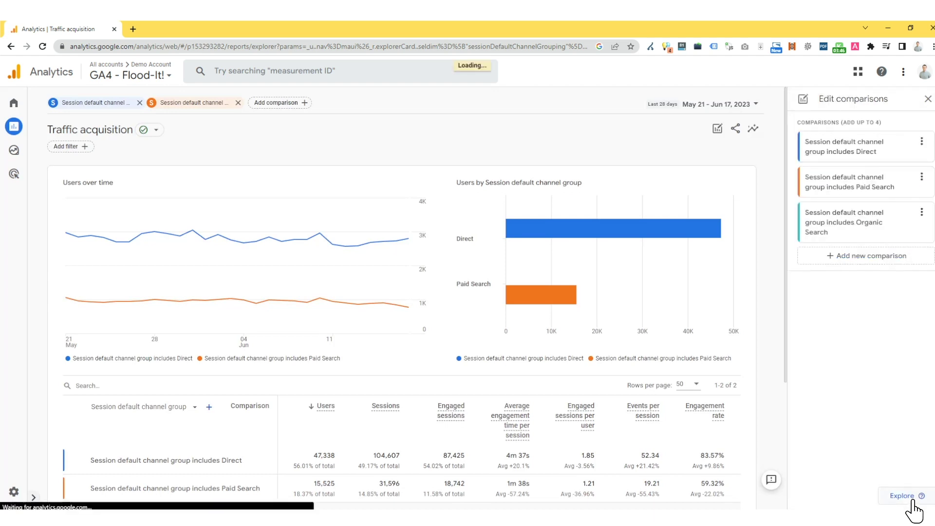